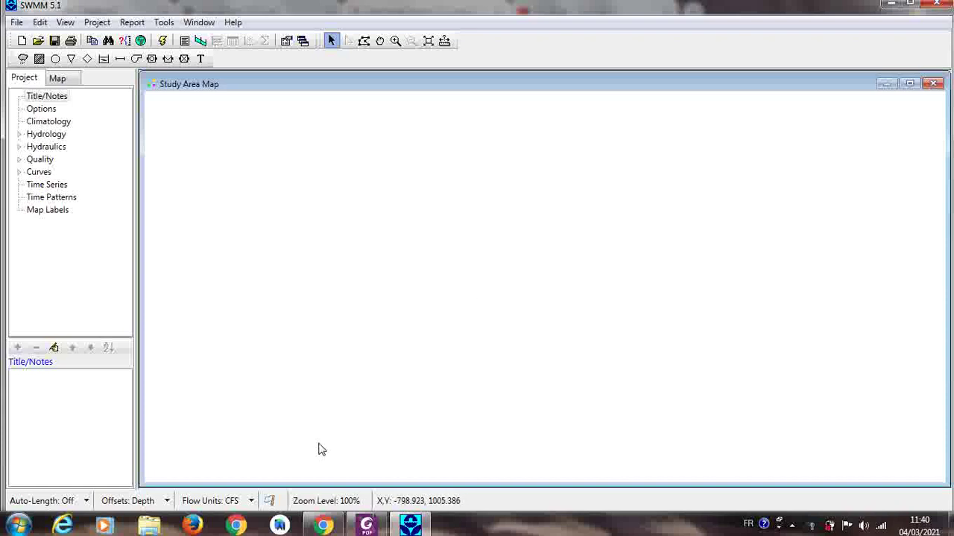
# Switch to Chrome, open the EPA SWMM 5.1 Download search result from software.informer and examine its download page
pyautogui.moveTo(326, 529)
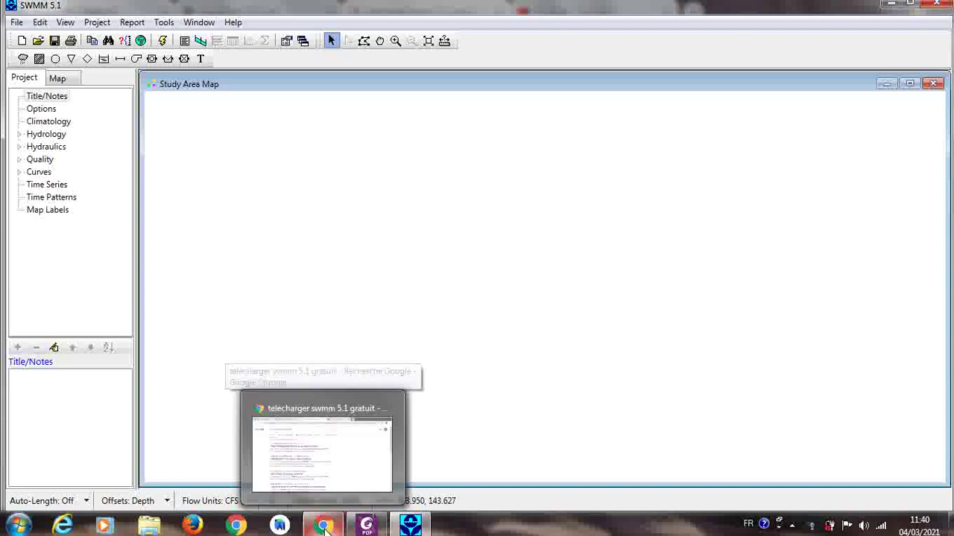
pyautogui.click(321, 447)
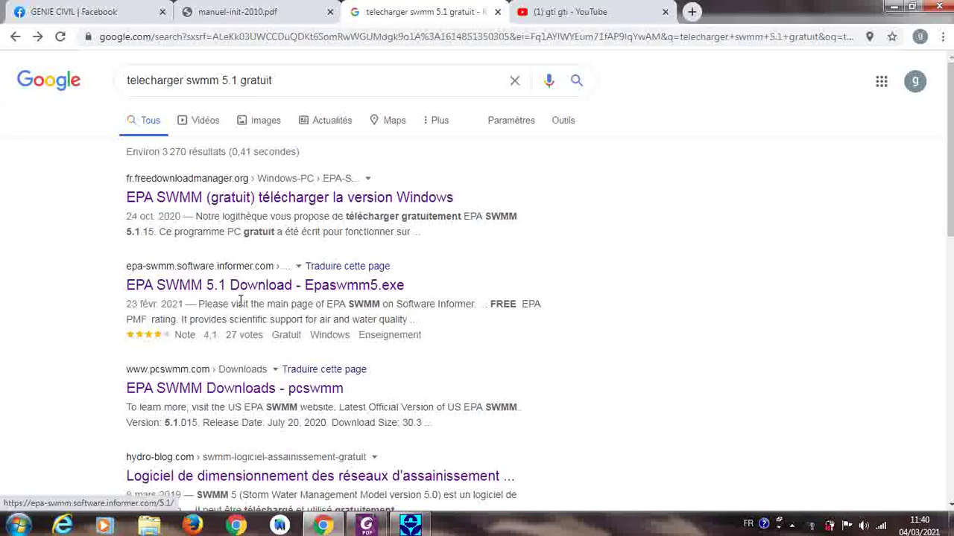
pyautogui.click(196, 284)
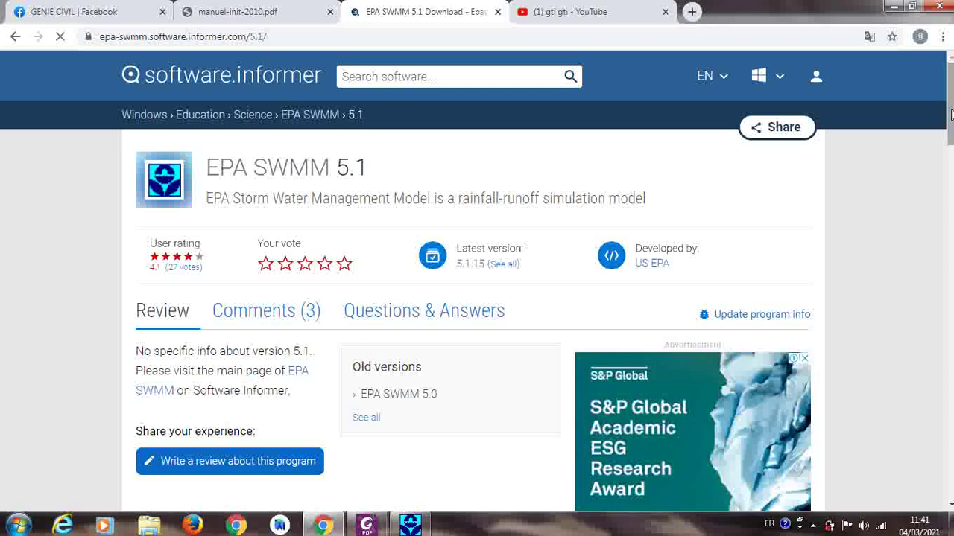
pyautogui.scroll(-3, 950, 114)
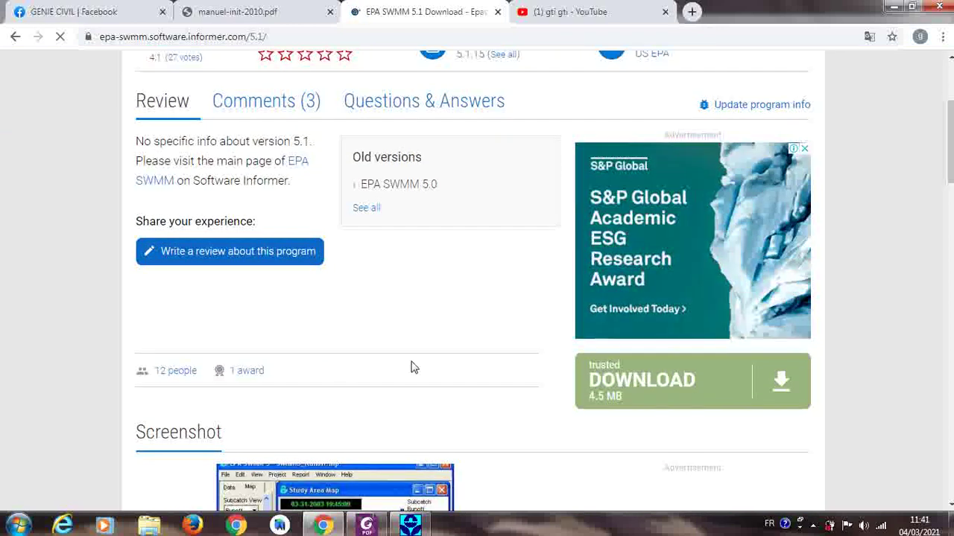
pyautogui.scroll(1, 949, 142)
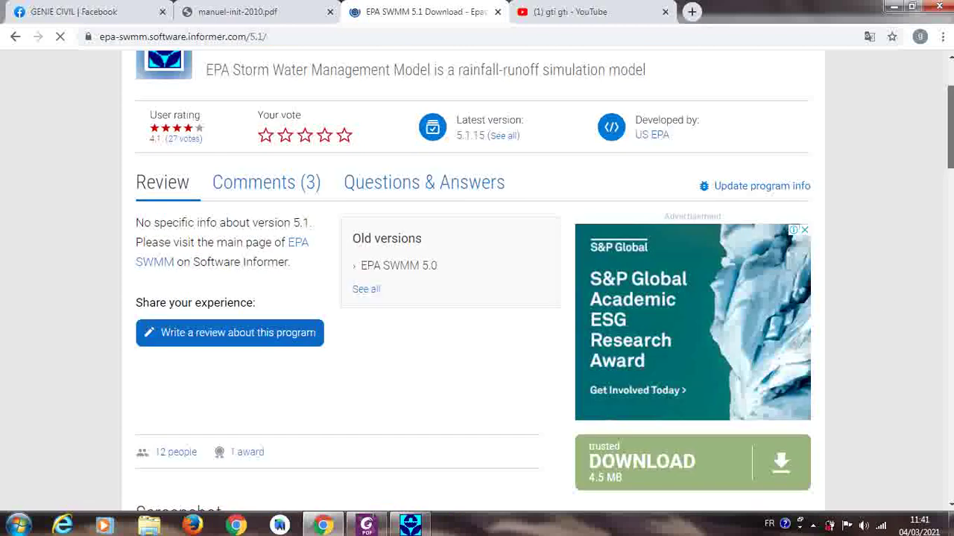
pyautogui.scroll(1, 603, 330)
# Return to SWMM and view the map dimensions and map units settings, leaving them without changes
pyautogui.click(410, 525)
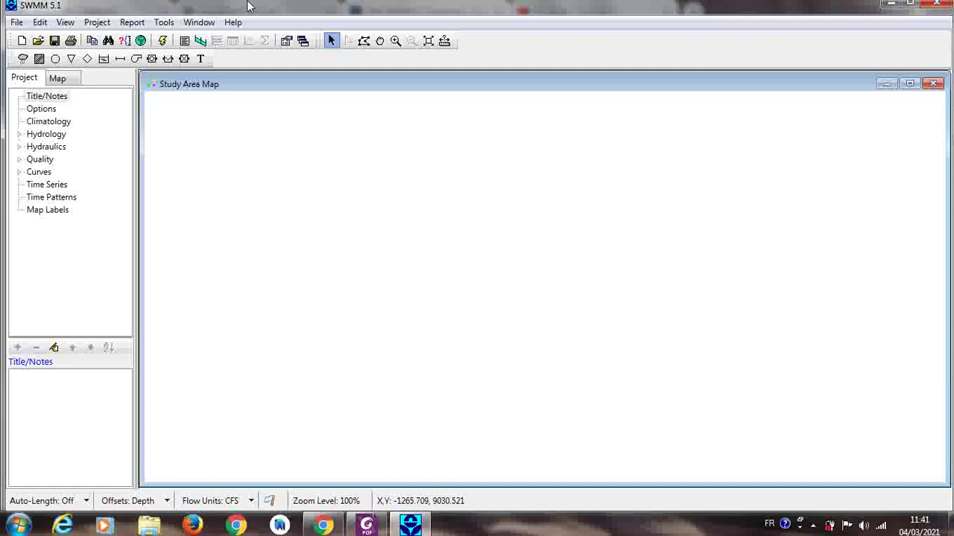
pyautogui.click(17, 23)
pyautogui.moveTo(39, 23)
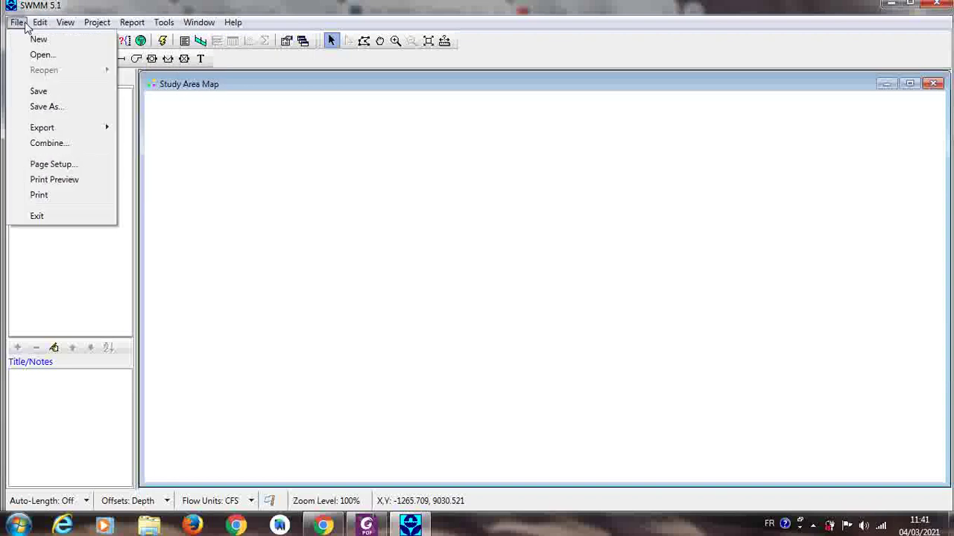
pyautogui.moveTo(71, 22)
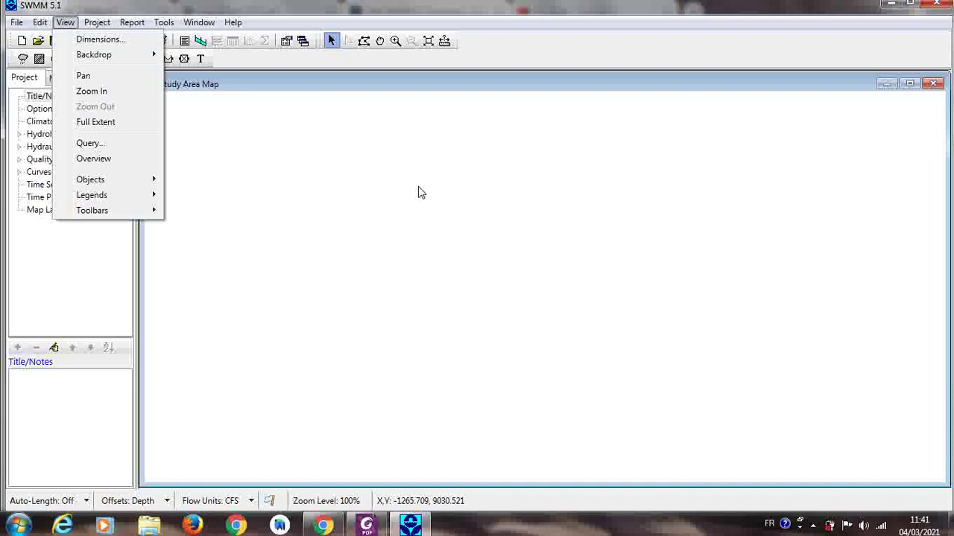
pyautogui.click(438, 200)
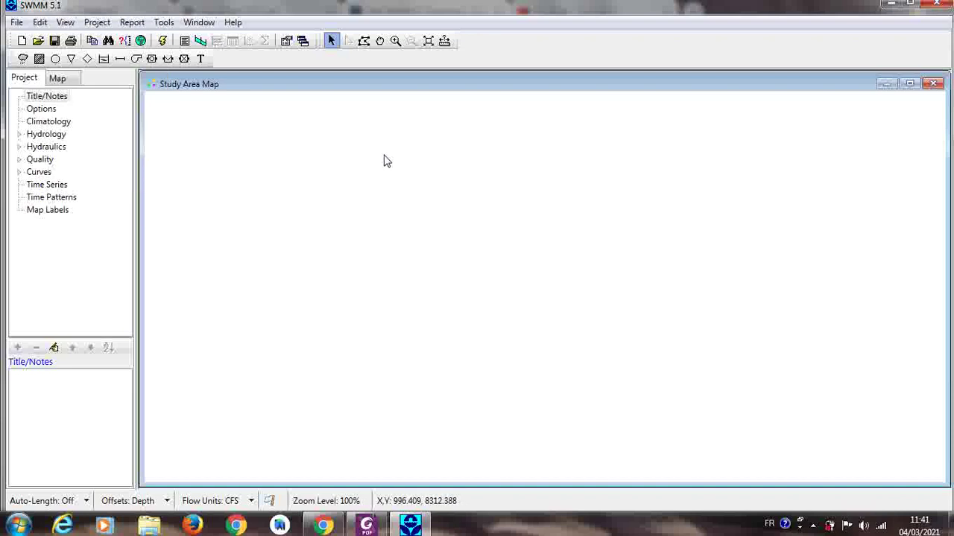
pyautogui.click(67, 23)
pyautogui.moveTo(67, 23)
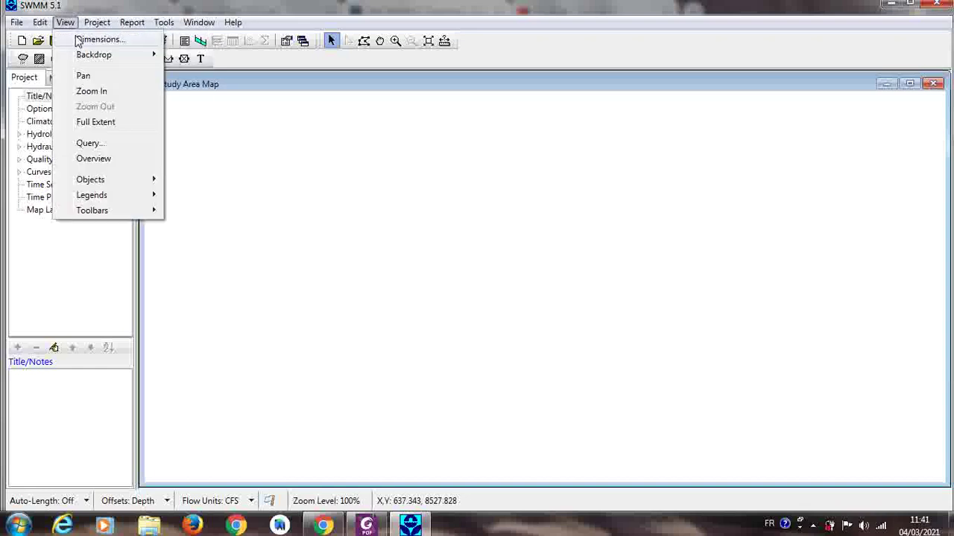
pyautogui.click(82, 39)
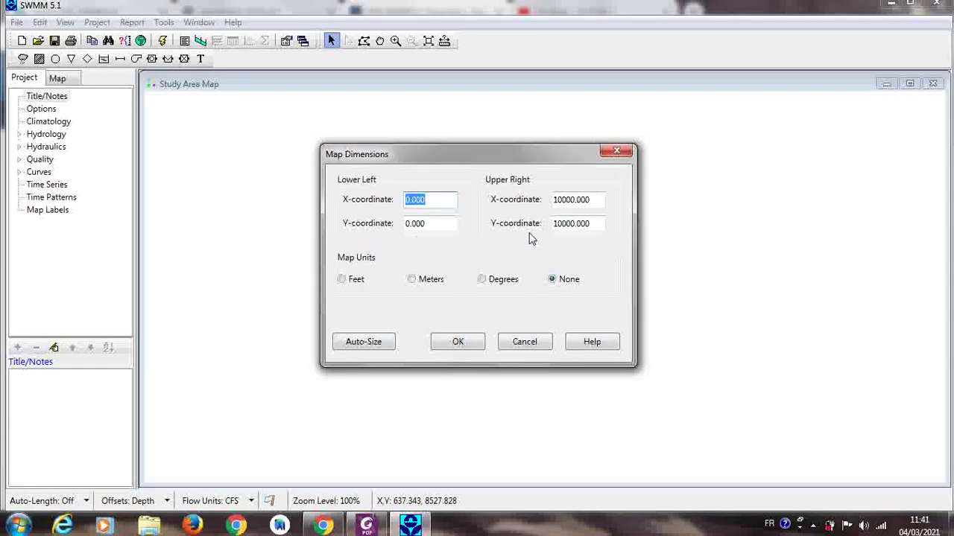
pyautogui.click(526, 342)
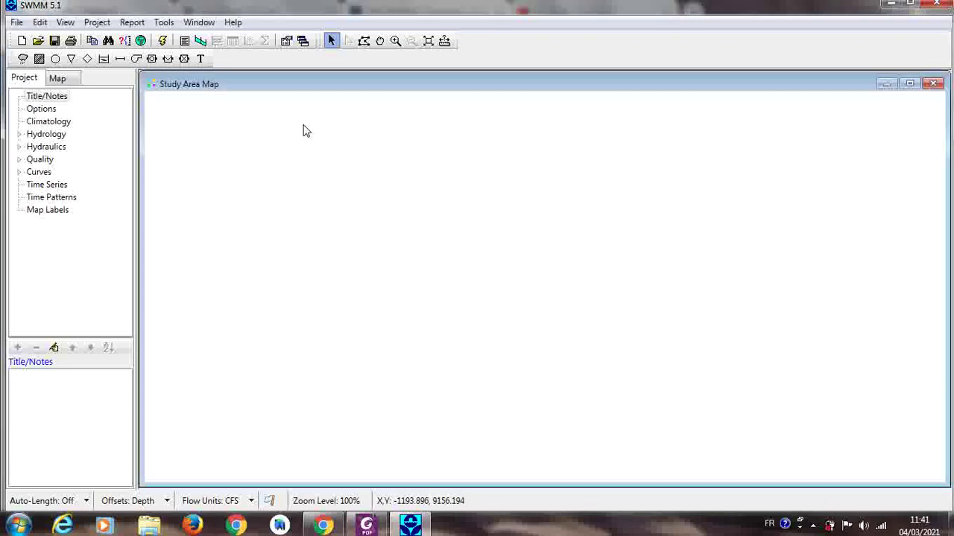
# In the project defaults, set the ID prefixes: Rain Gages R, Subcatchments B, Junctions N, Outfalls O and Conduits C
pyautogui.click(75, 26)
pyautogui.moveTo(88, 23)
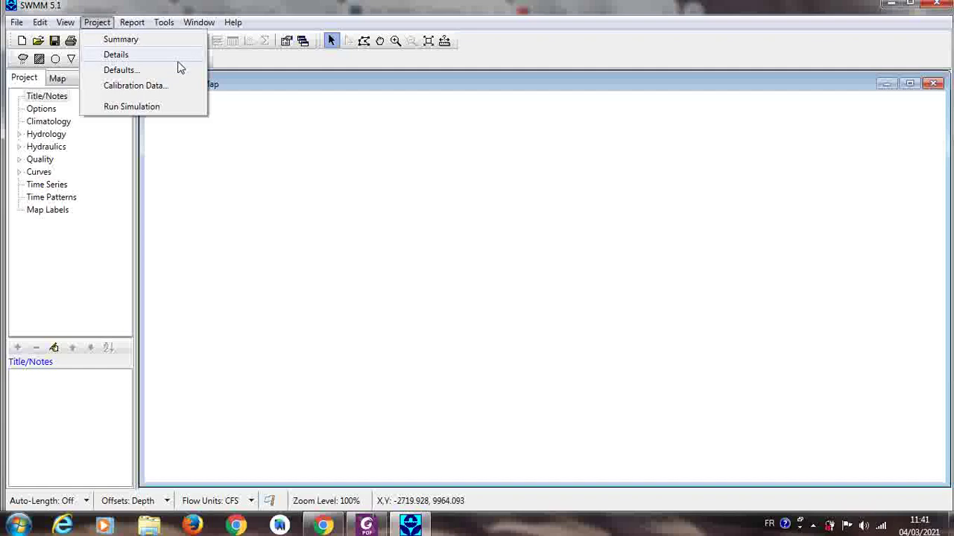
pyautogui.click(133, 70)
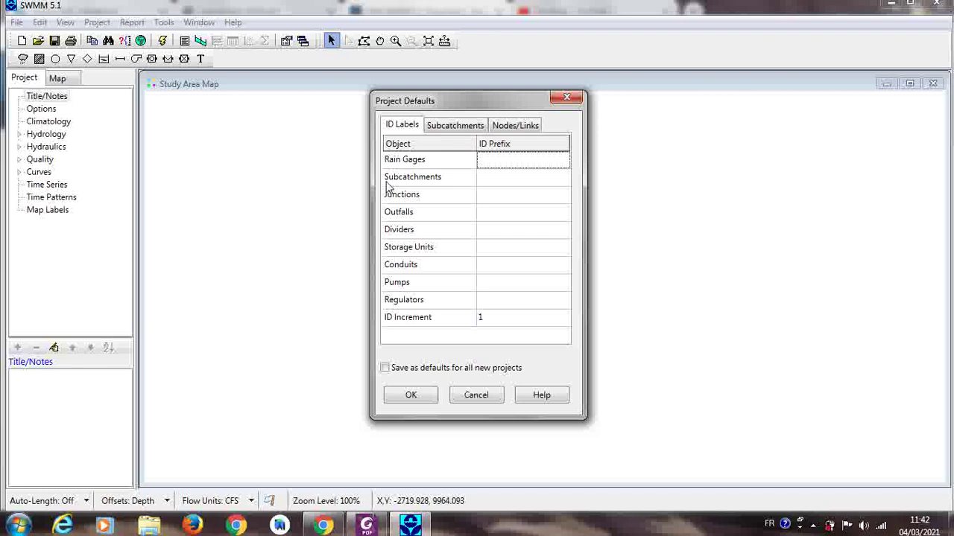
pyautogui.click(484, 160)
pyautogui.click(517, 178)
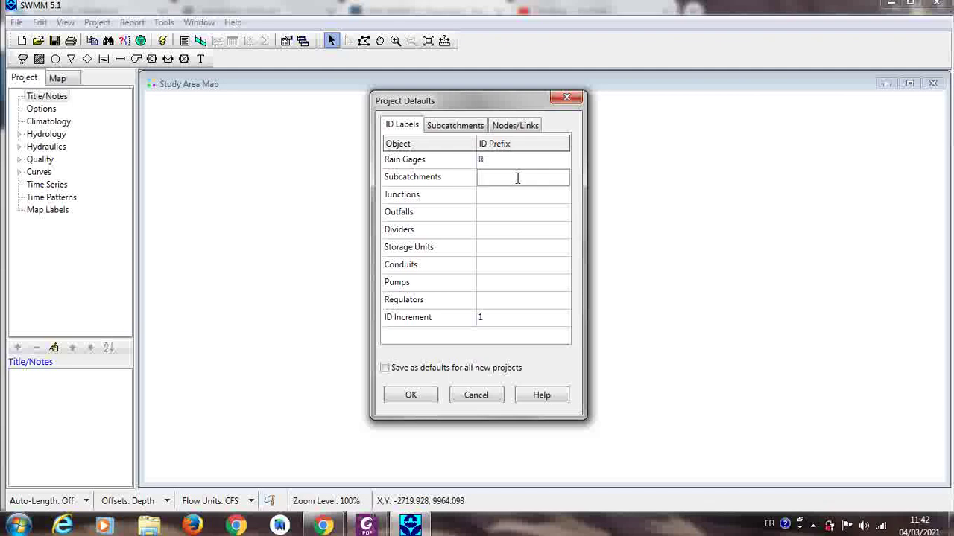
pyautogui.write('b')
pyautogui.click(485, 195)
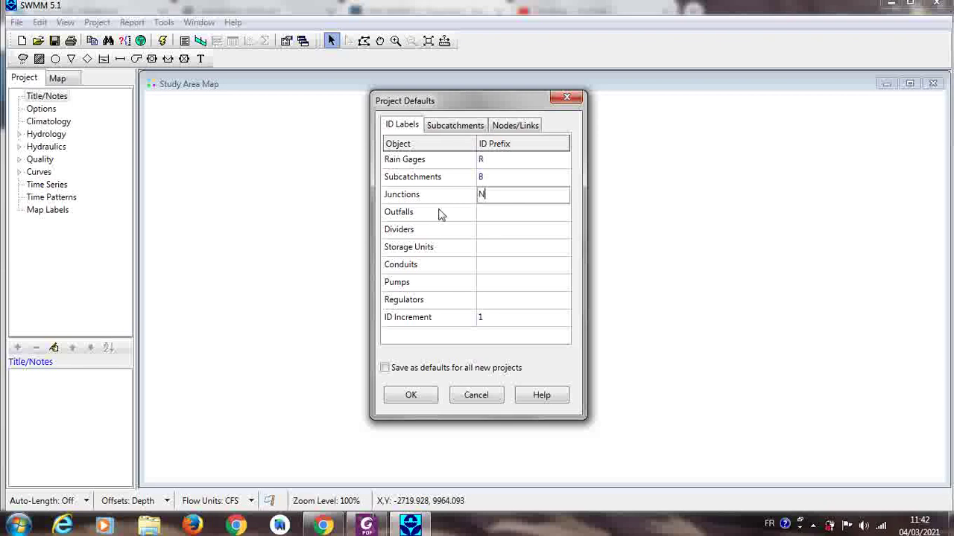
pyautogui.click(499, 217)
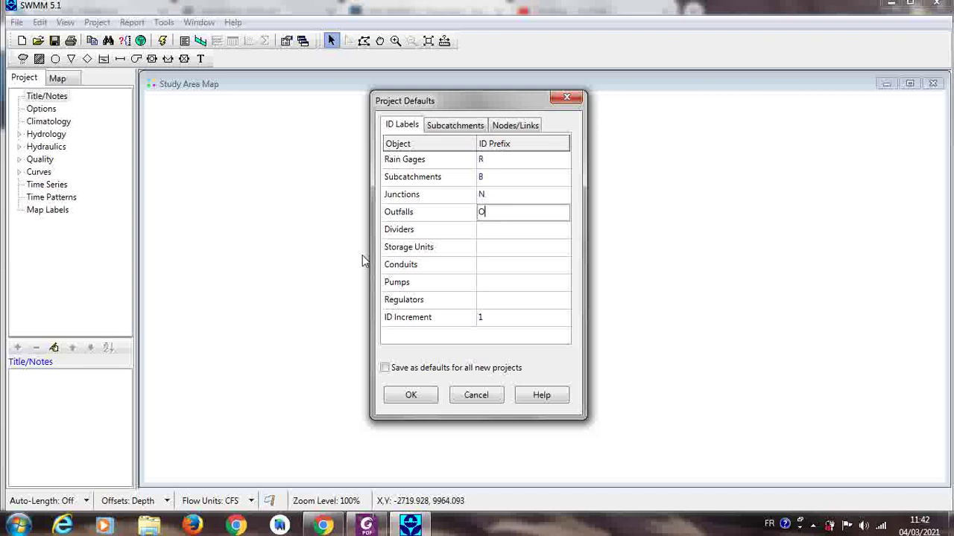
pyautogui.click(492, 273)
pyautogui.click(493, 267)
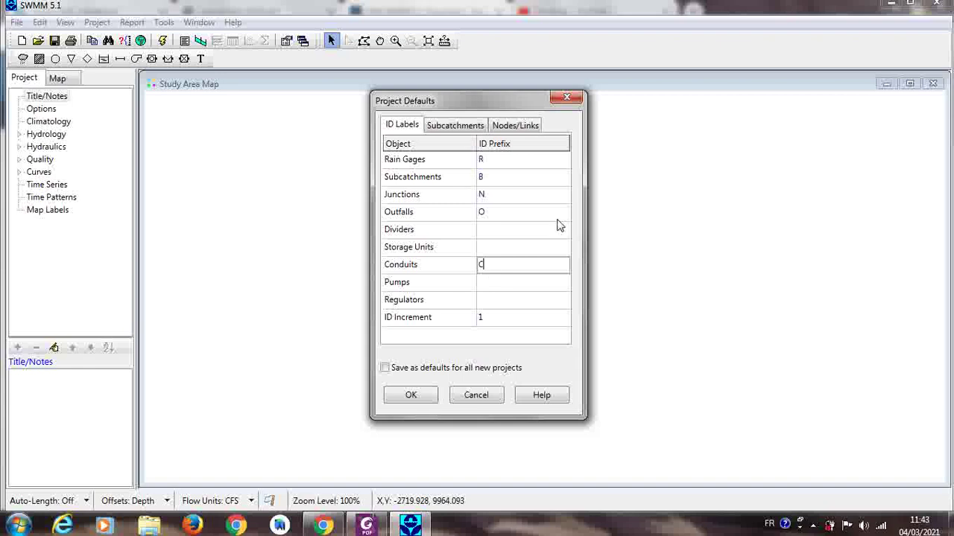
# Review the default subcatchment and node/link values, including the flow unit choices, and accept the project defaults
pyautogui.click(471, 131)
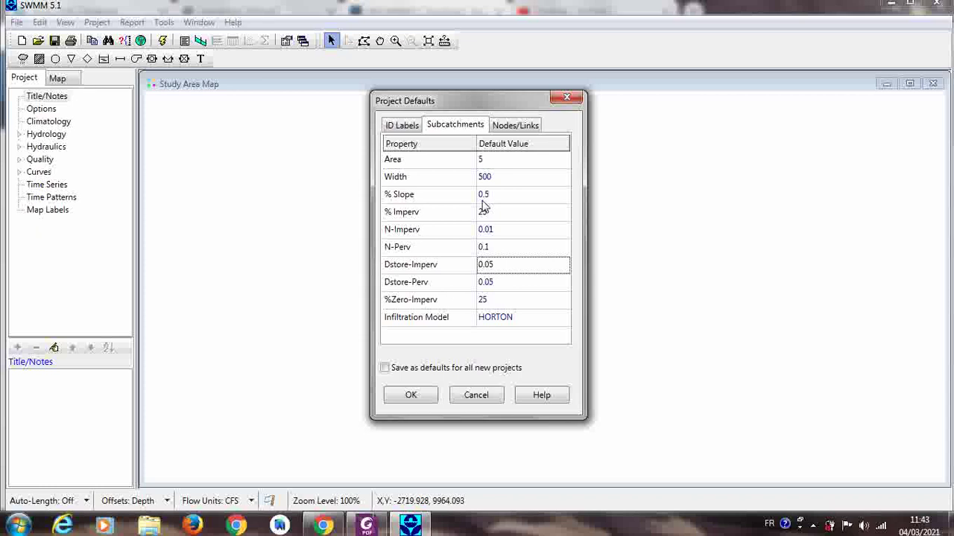
pyautogui.click(507, 128)
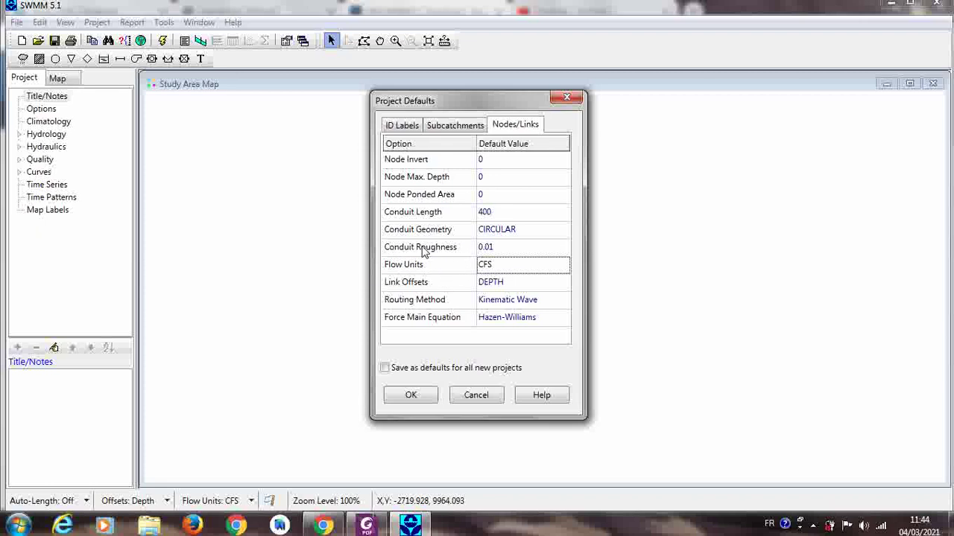
pyautogui.click(523, 268)
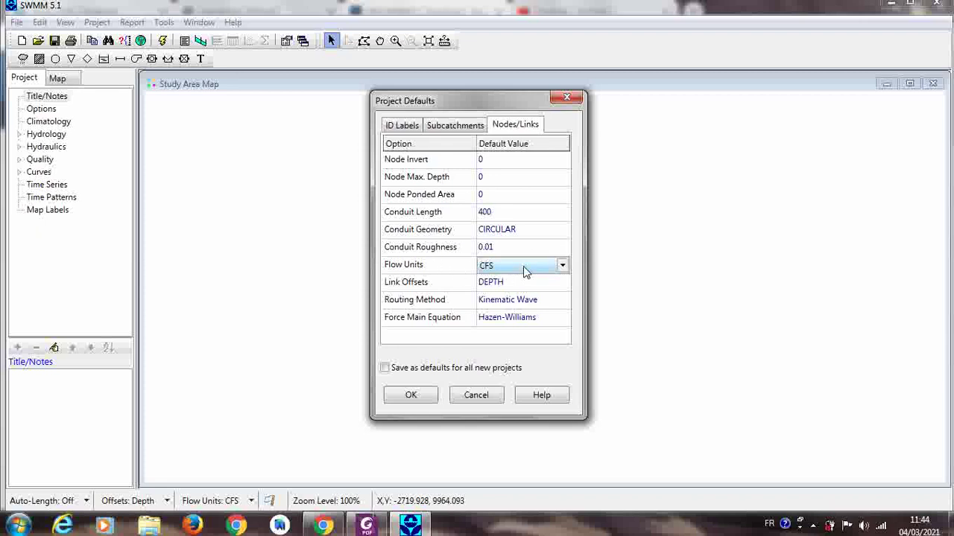
pyautogui.click(562, 266)
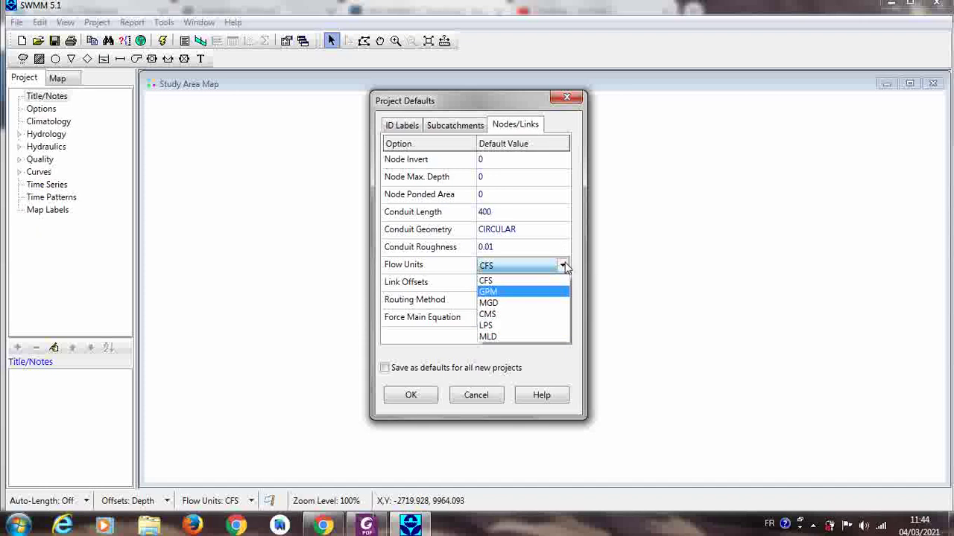
pyautogui.click(563, 266)
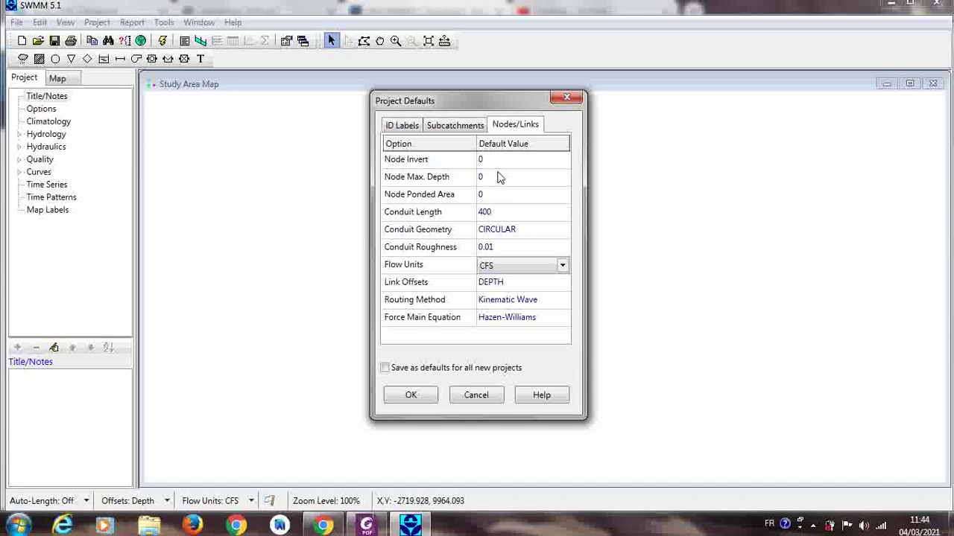
pyautogui.click(411, 395)
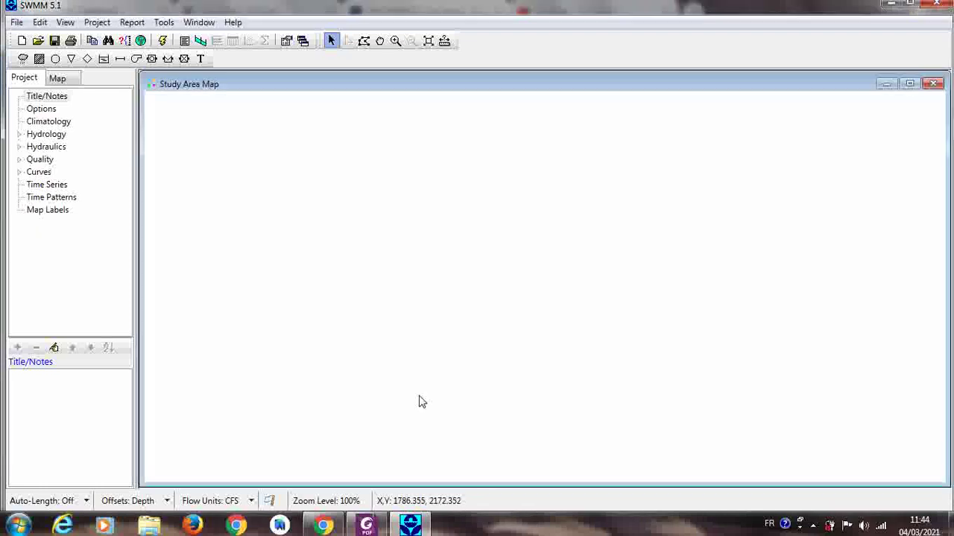
# View the project's status report and close it
pyautogui.click(105, 23)
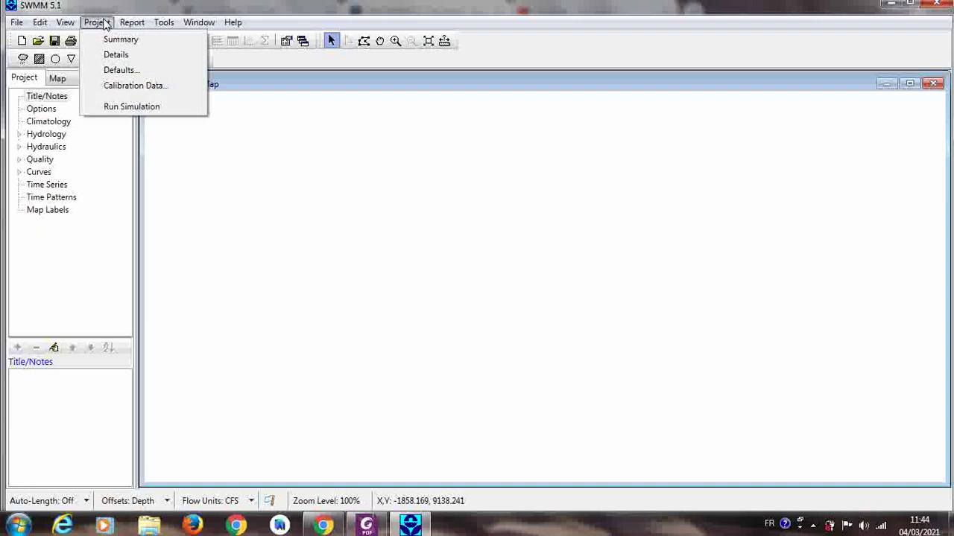
pyautogui.moveTo(123, 25)
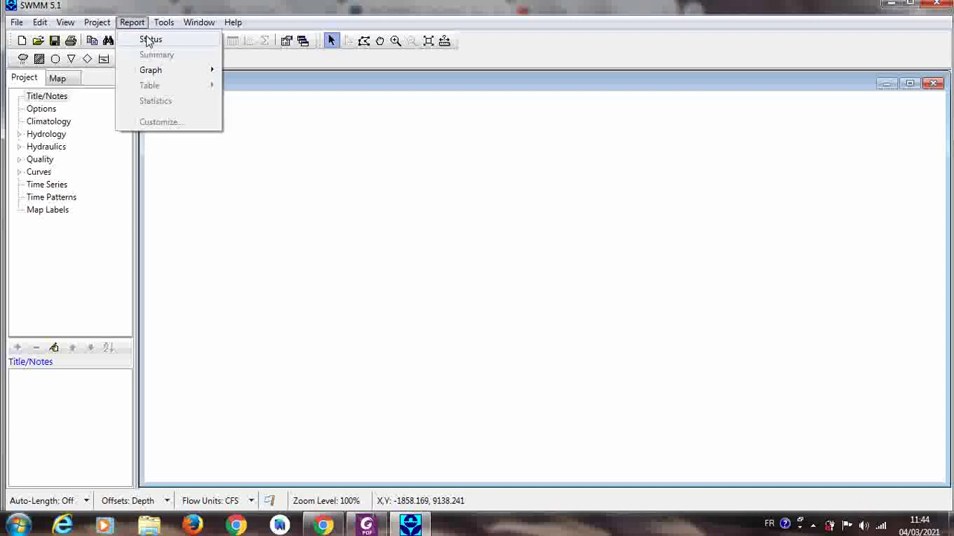
pyautogui.click(149, 40)
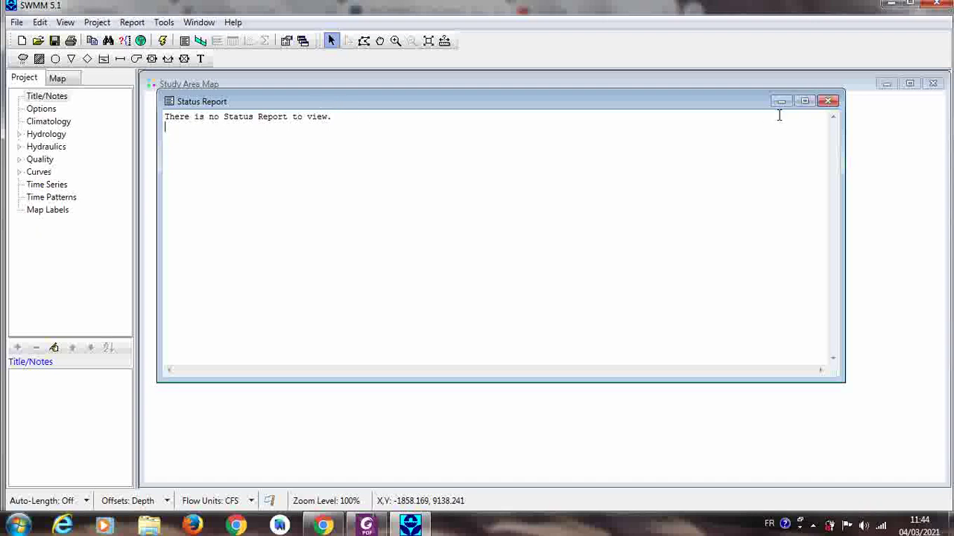
pyautogui.click(828, 102)
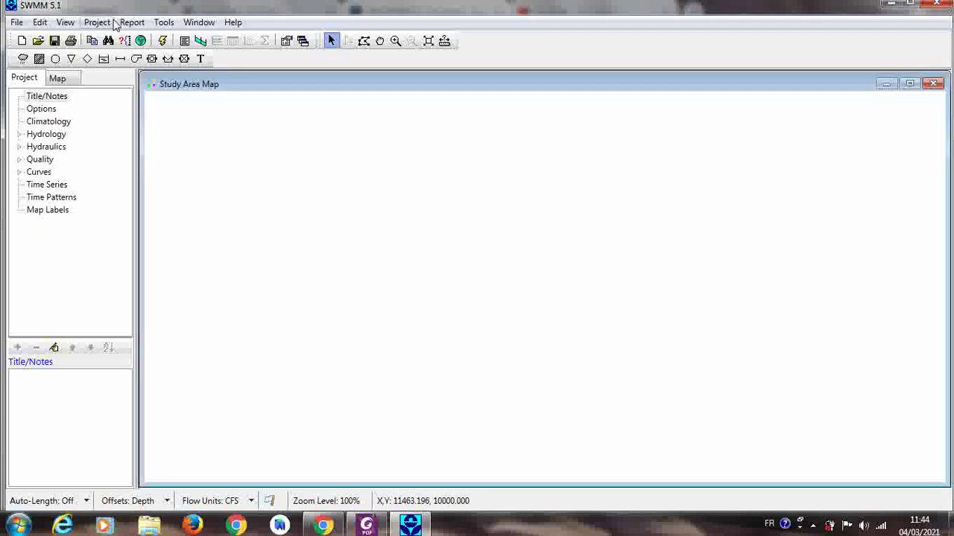
# Open the map display options and examine the Solid, Diagonal and Clear fill styles for subcatchments
pyautogui.click(134, 22)
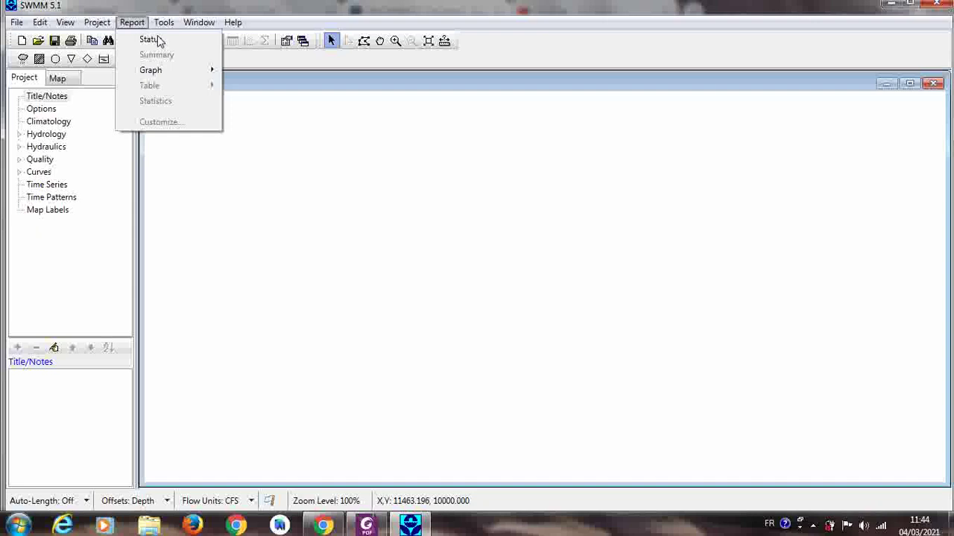
pyautogui.moveTo(153, 71)
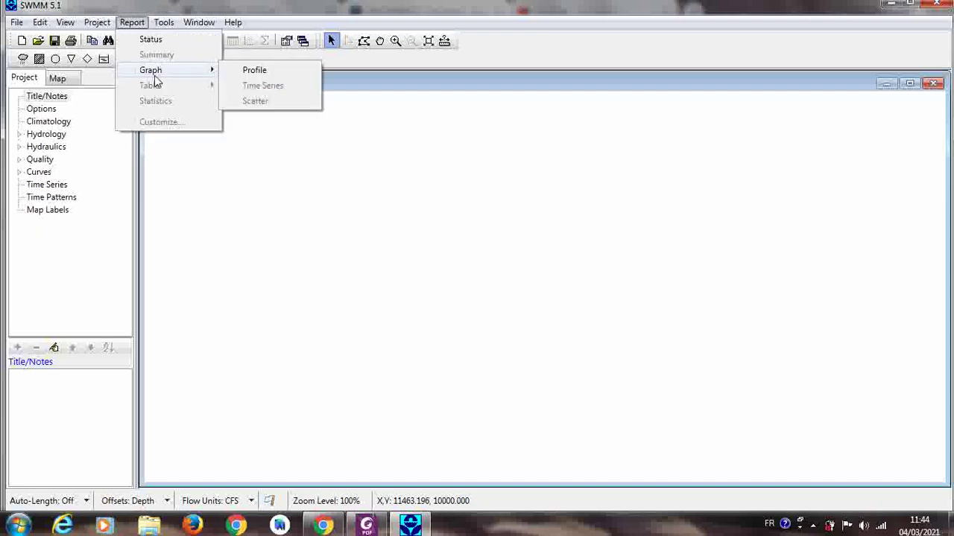
pyautogui.moveTo(164, 24)
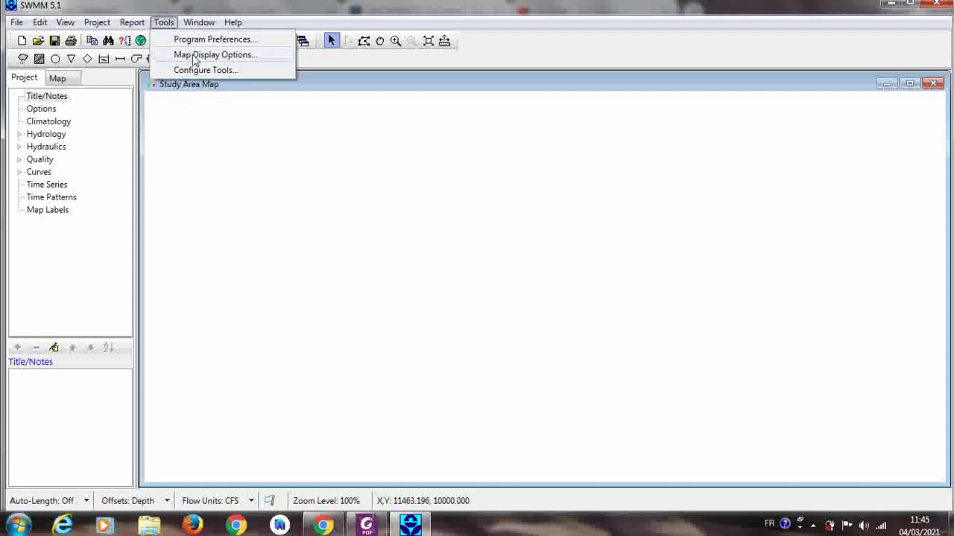
pyautogui.click(194, 56)
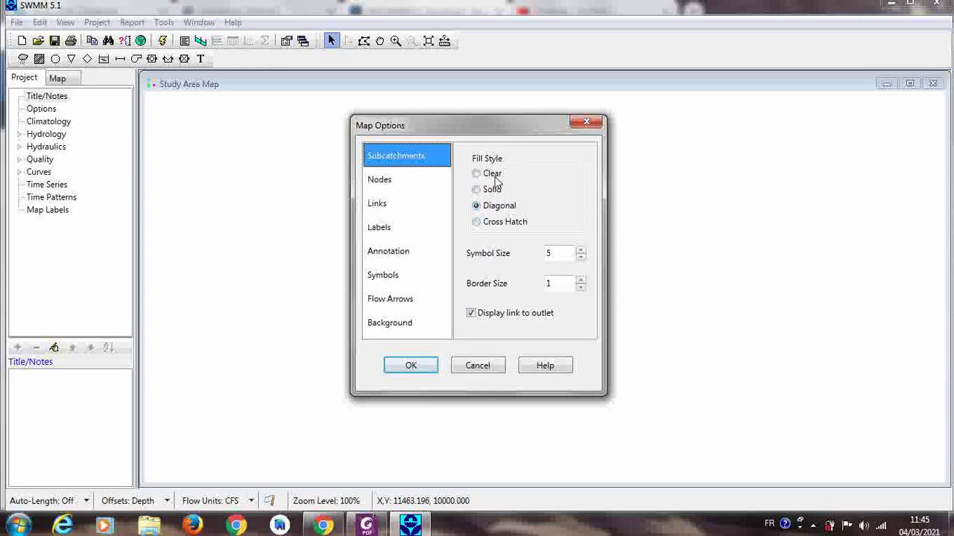
pyautogui.click(474, 189)
pyautogui.click(476, 206)
pyautogui.click(476, 174)
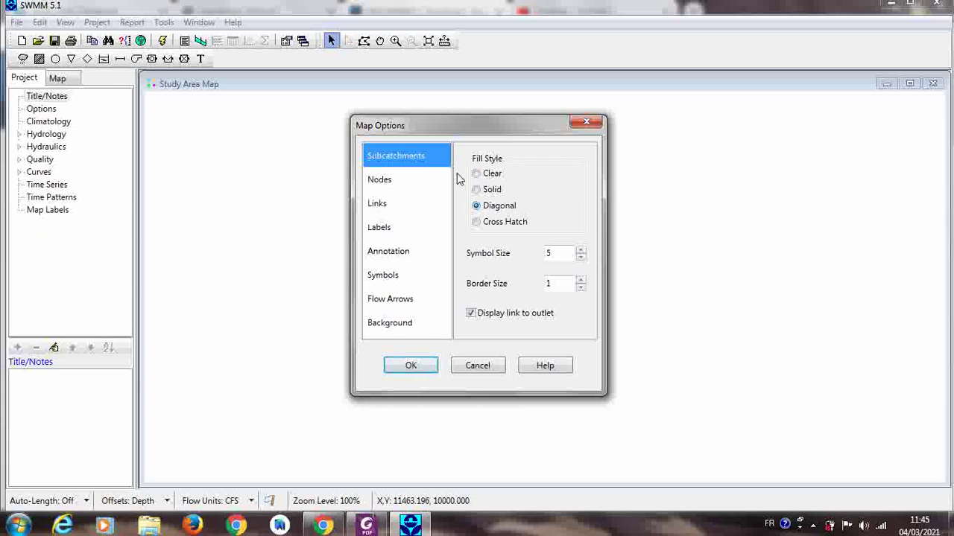
# Review the map options for node size, link size and label text
pyautogui.click(402, 185)
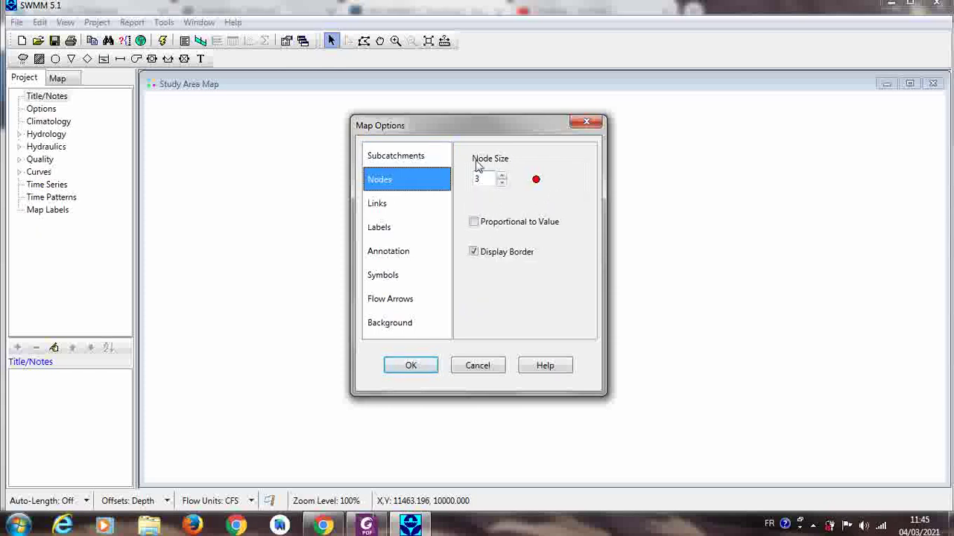
pyautogui.click(502, 175)
pyautogui.click(406, 207)
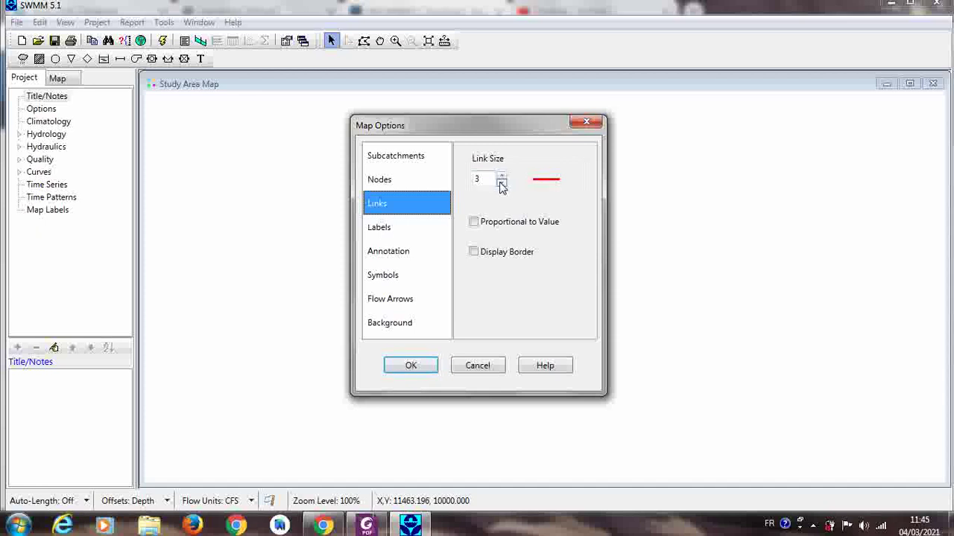
pyautogui.click(391, 231)
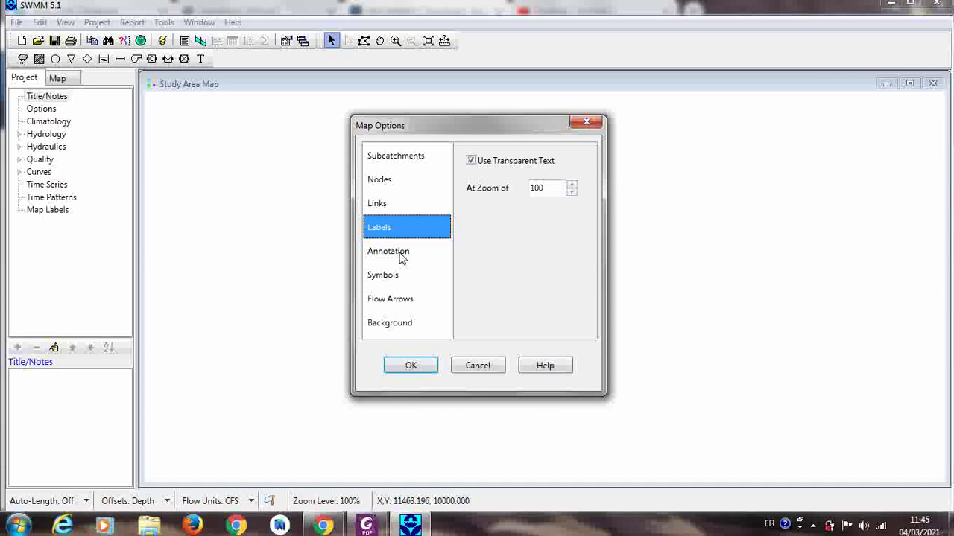
# Turn on the map annotations for Rain Gage IDs, Subcatch IDs, Node IDs, Link IDs and Subcatch Values
pyautogui.click(401, 255)
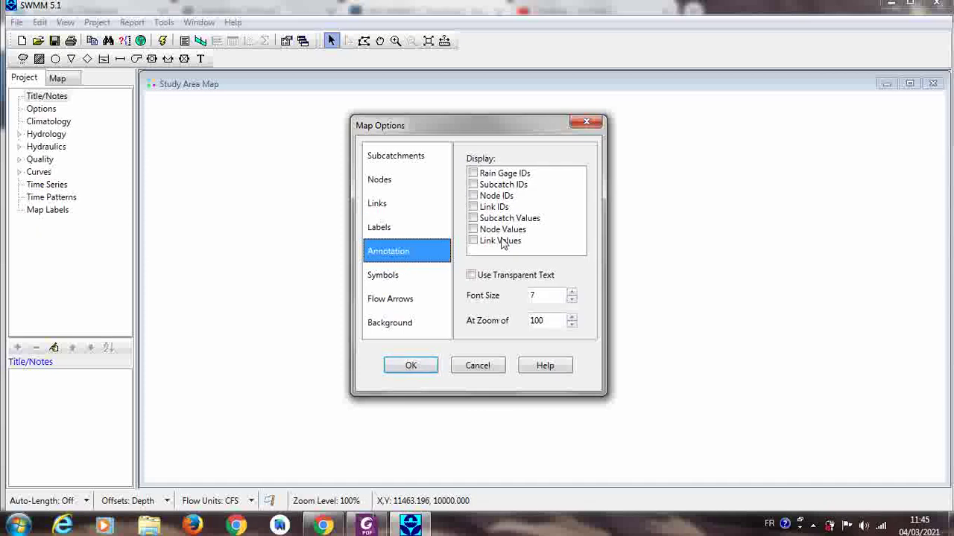
pyautogui.click(473, 174)
pyautogui.click(473, 185)
pyautogui.click(474, 196)
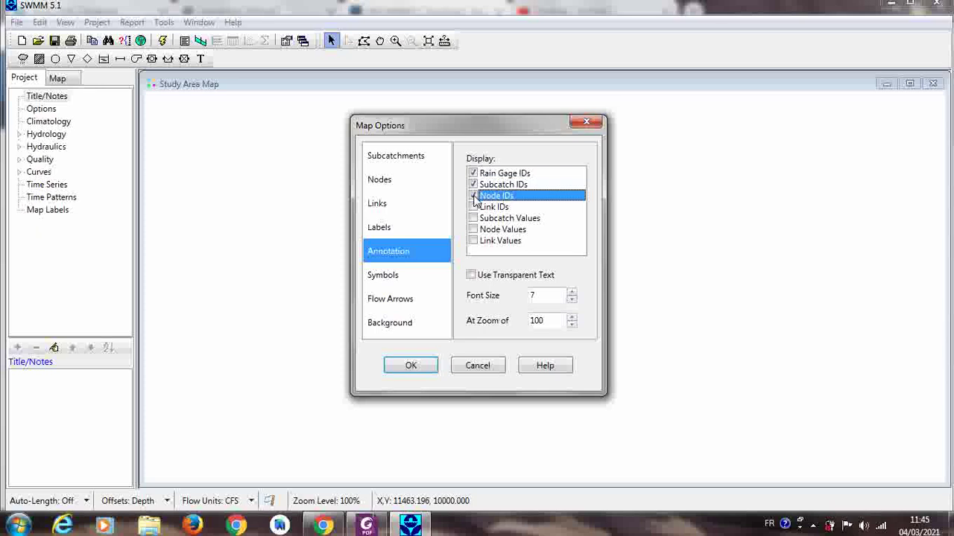
pyautogui.click(473, 207)
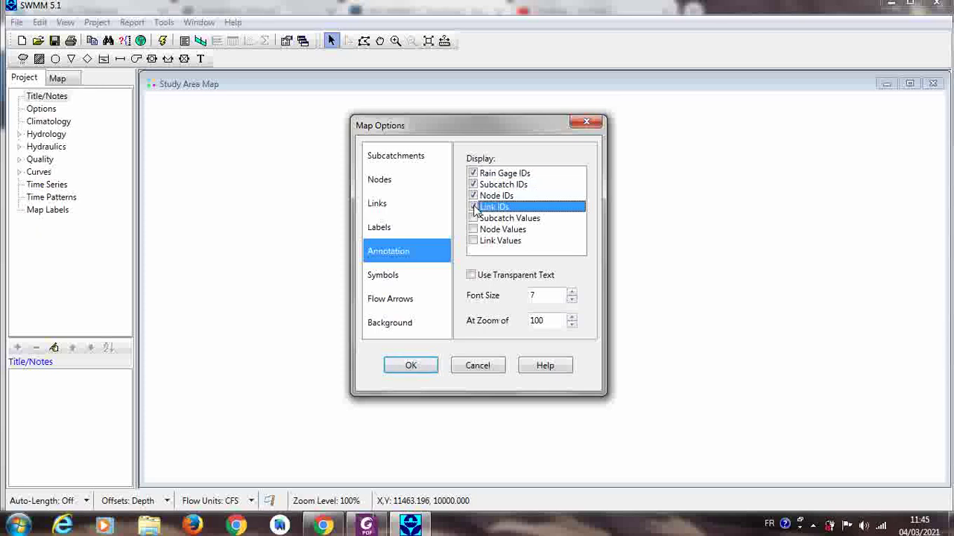
pyautogui.click(473, 218)
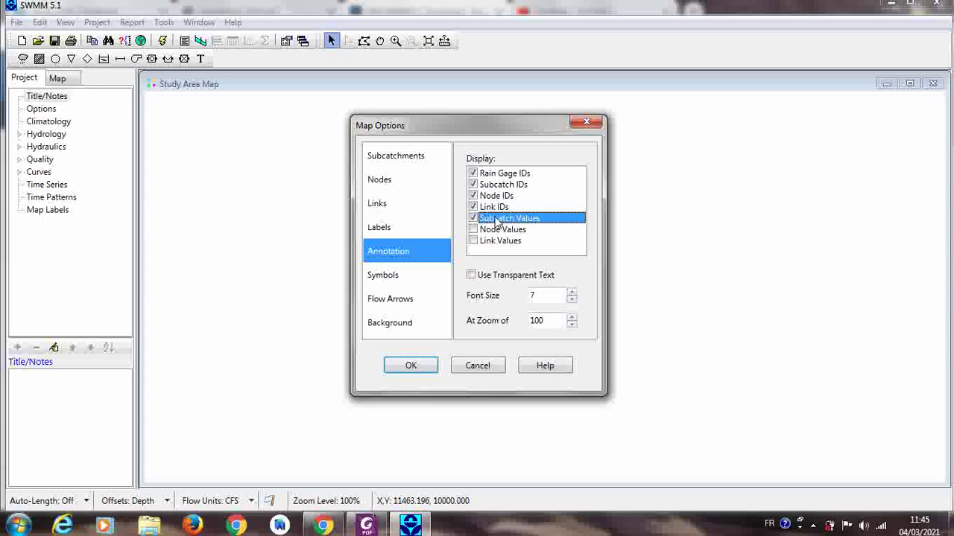
# Set the flow arrow style to Open, check the background colors and accept the map options
pyautogui.click(409, 276)
pyautogui.click(392, 300)
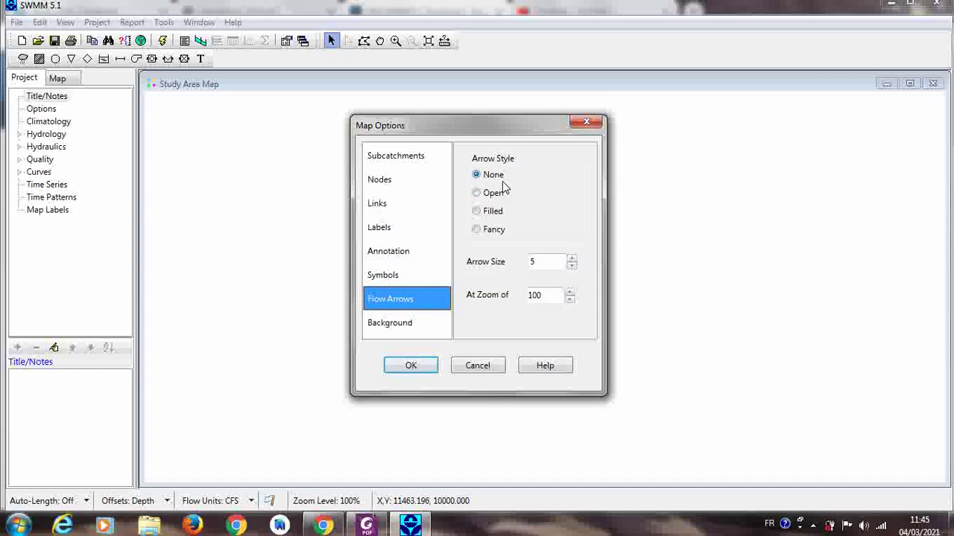
pyautogui.click(476, 193)
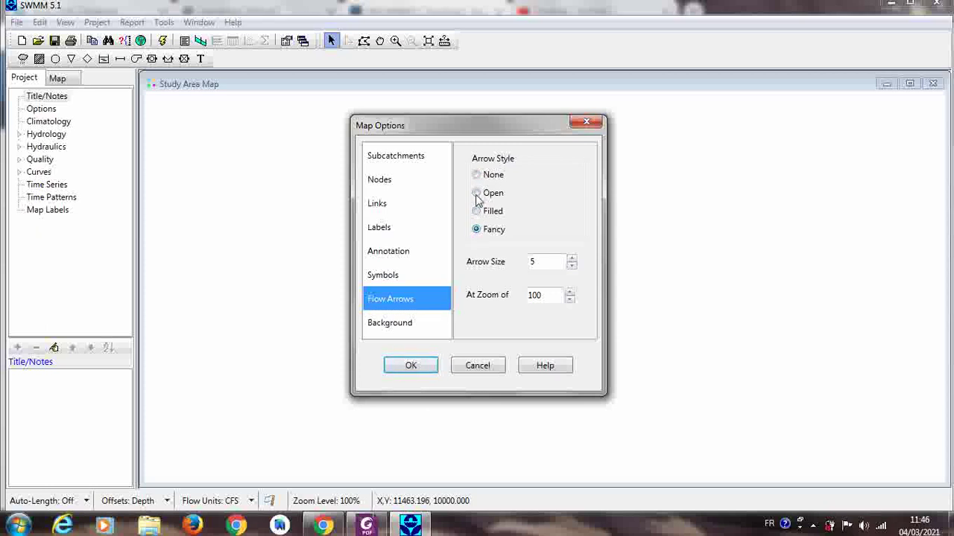
pyautogui.click(477, 194)
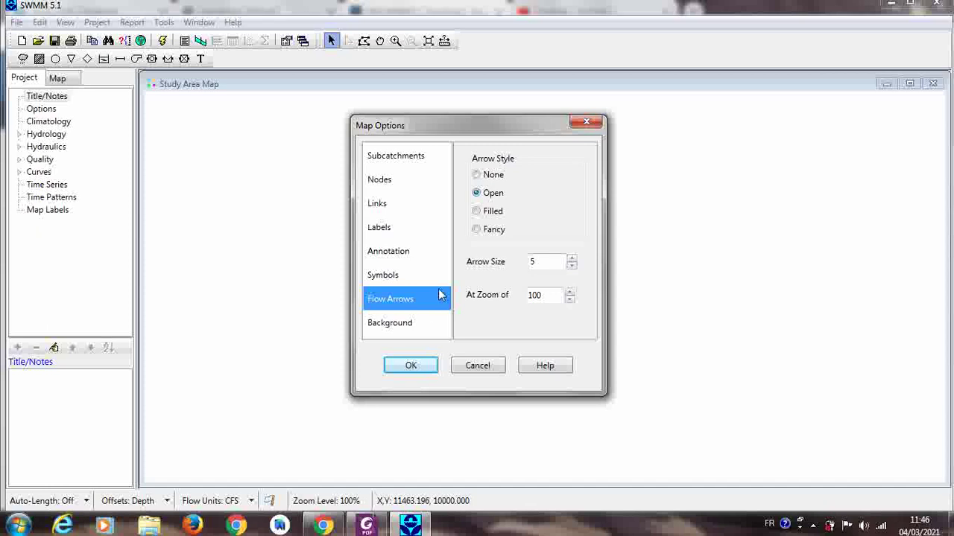
pyautogui.click(412, 326)
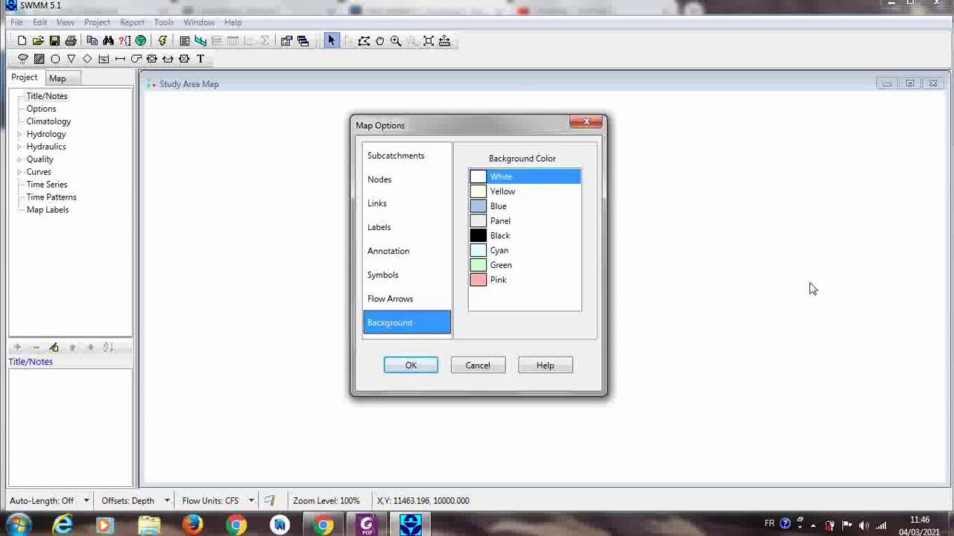
pyautogui.click(409, 366)
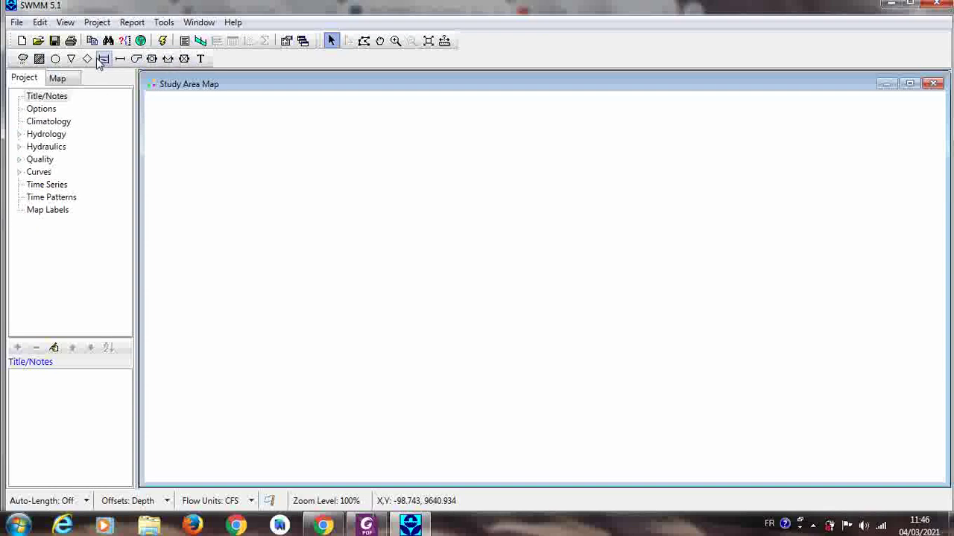
# Examine the object categories under Hydrology and Hydraulics in the project tree and collapse them again
pyautogui.click(21, 135)
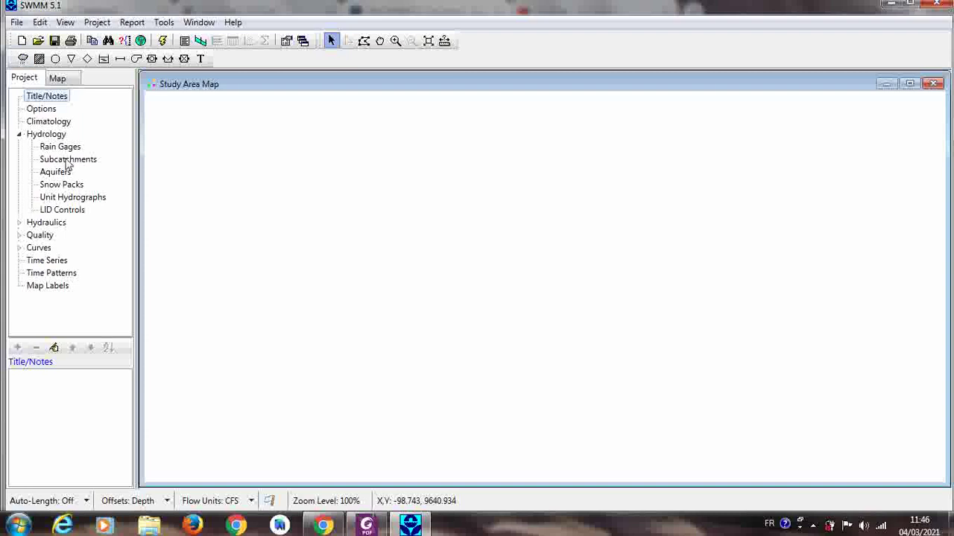
pyautogui.click(38, 58)
pyautogui.click(20, 223)
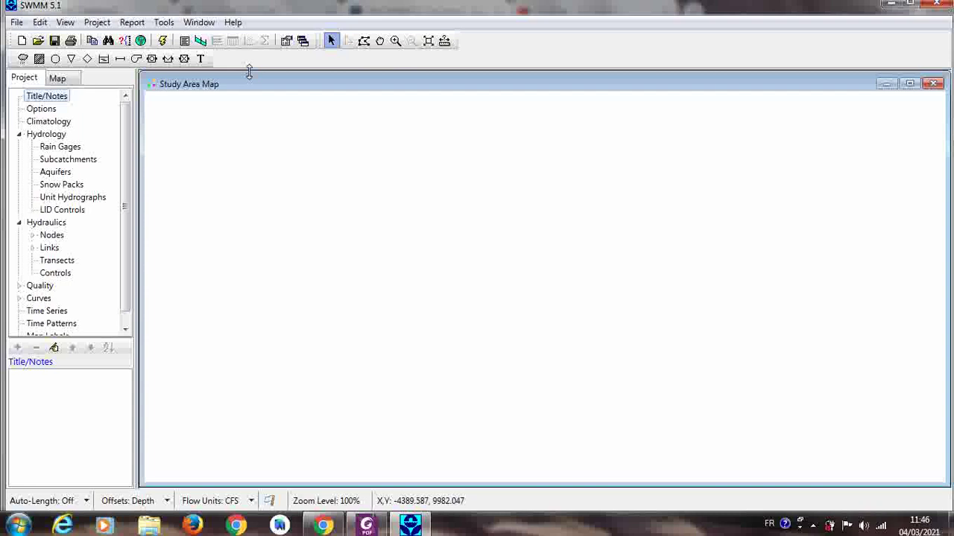
pyautogui.click(20, 134)
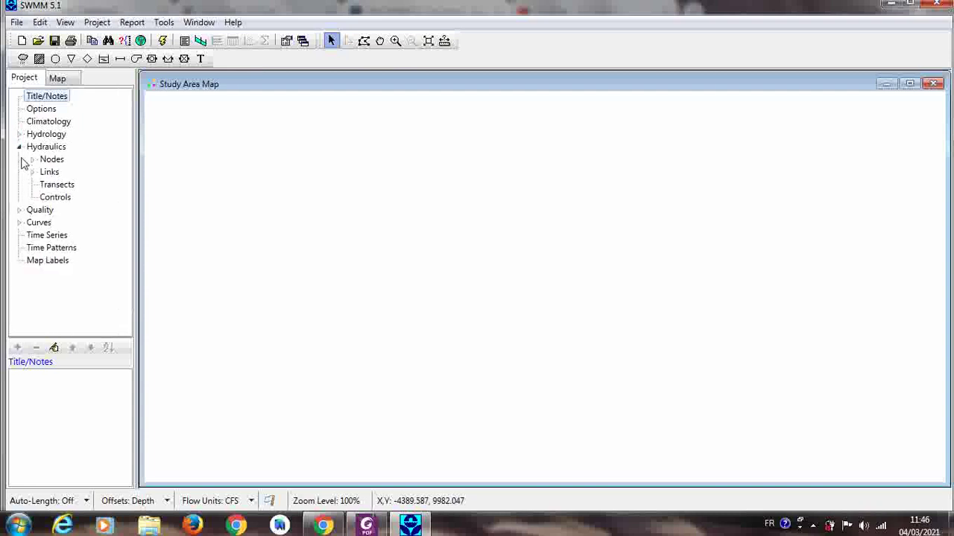
pyautogui.click(19, 147)
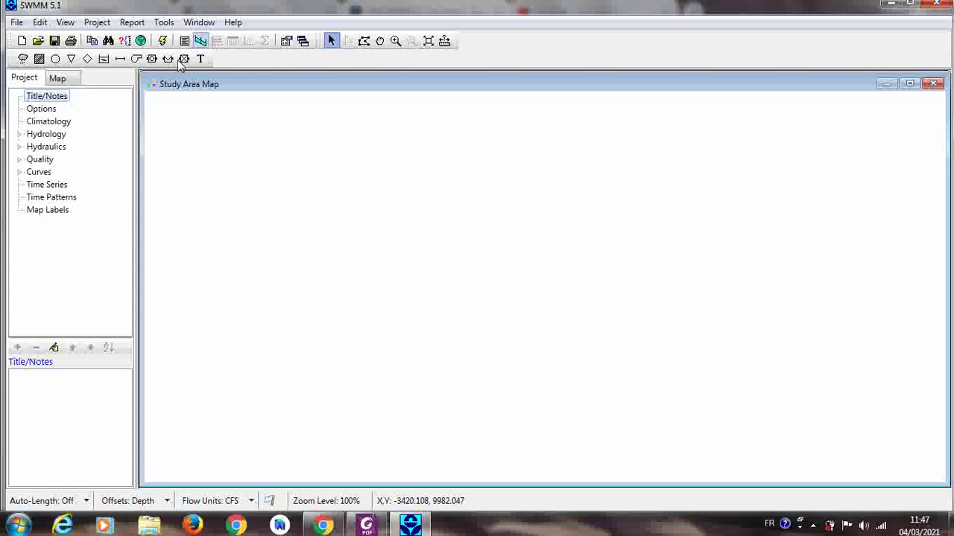
# Place a rain gage at about X 871, Y 8707 and outline a wide four-sided subcatchment below it to the left
pyautogui.click(23, 60)
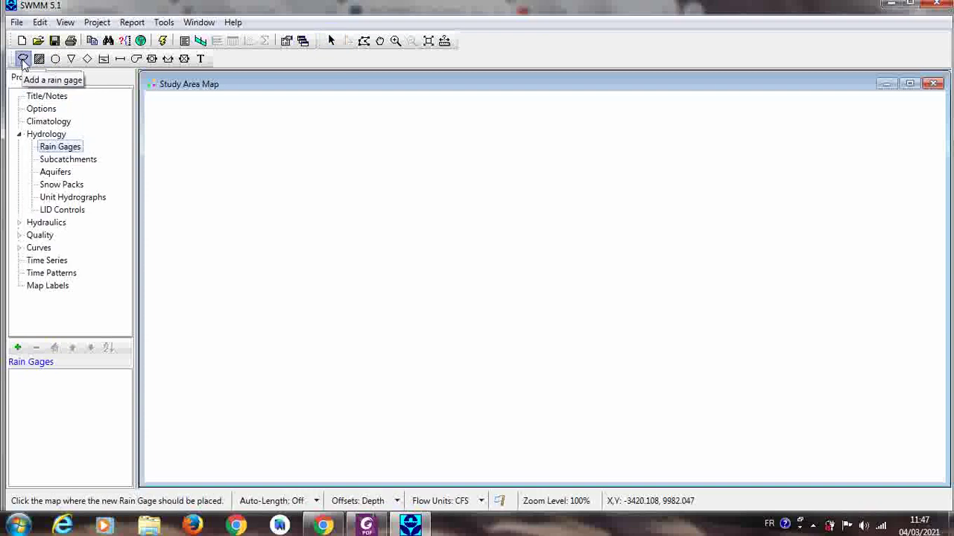
pyautogui.click(383, 140)
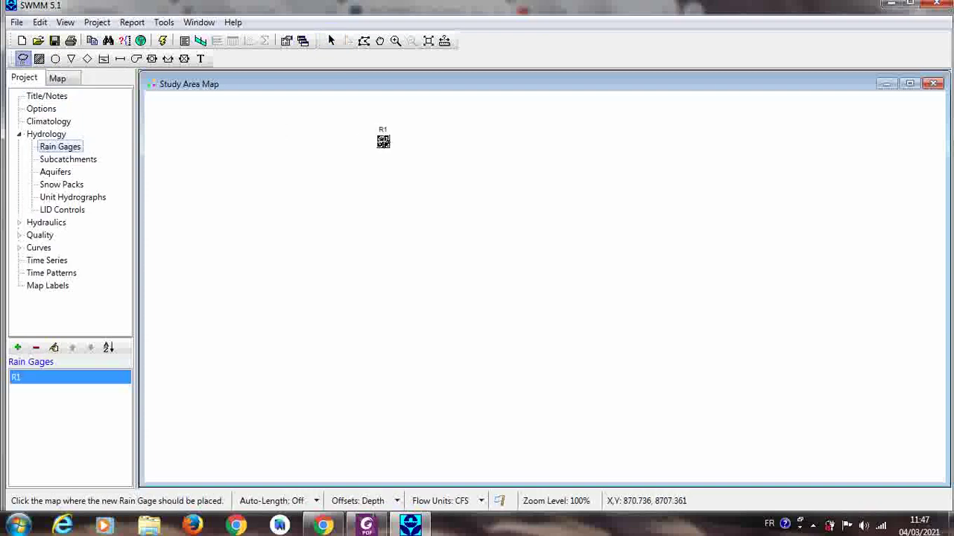
pyautogui.click(39, 60)
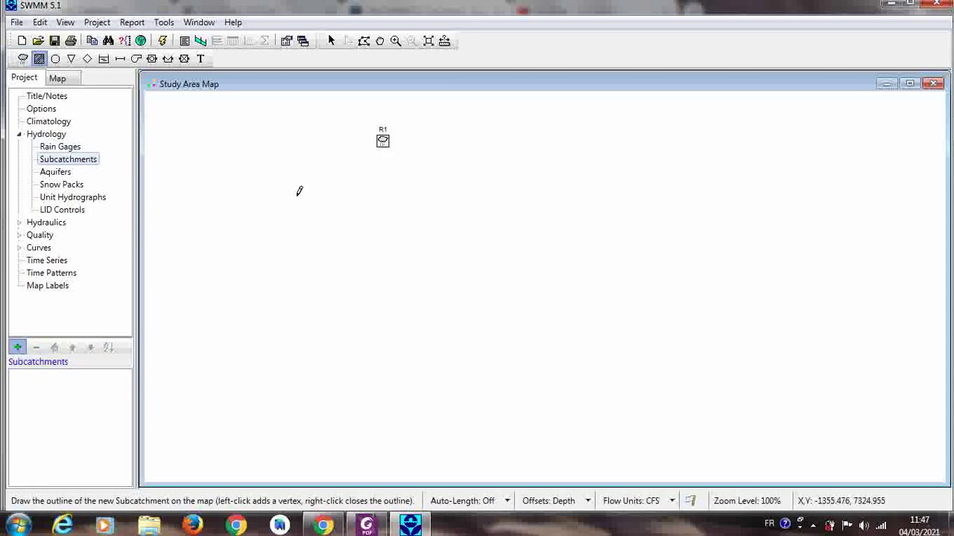
pyautogui.click(255, 208)
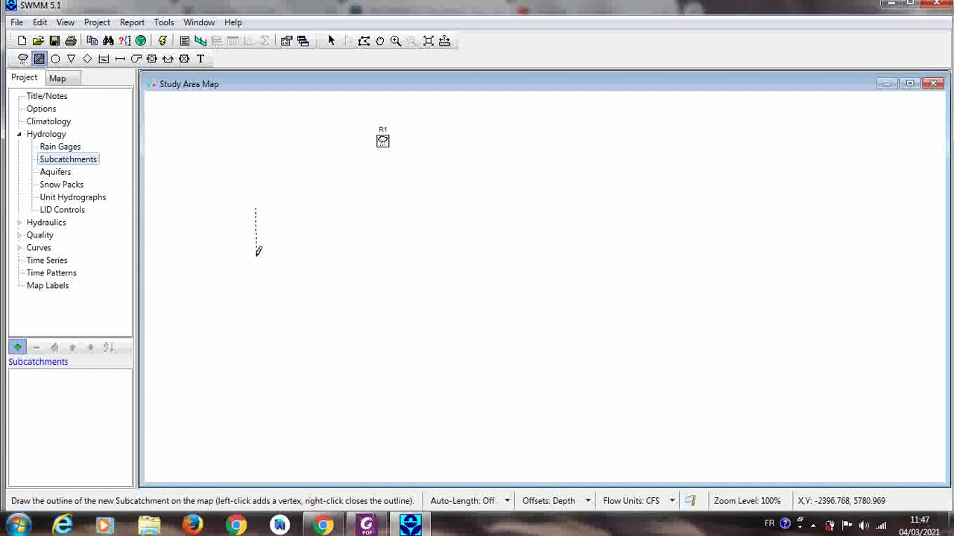
pyautogui.click(255, 256)
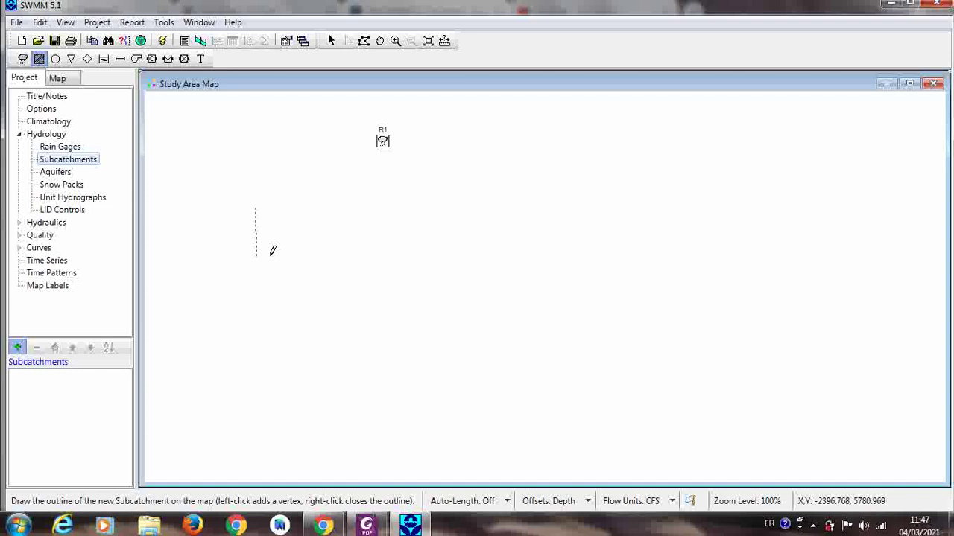
pyautogui.click(347, 254)
pyautogui.click(357, 196)
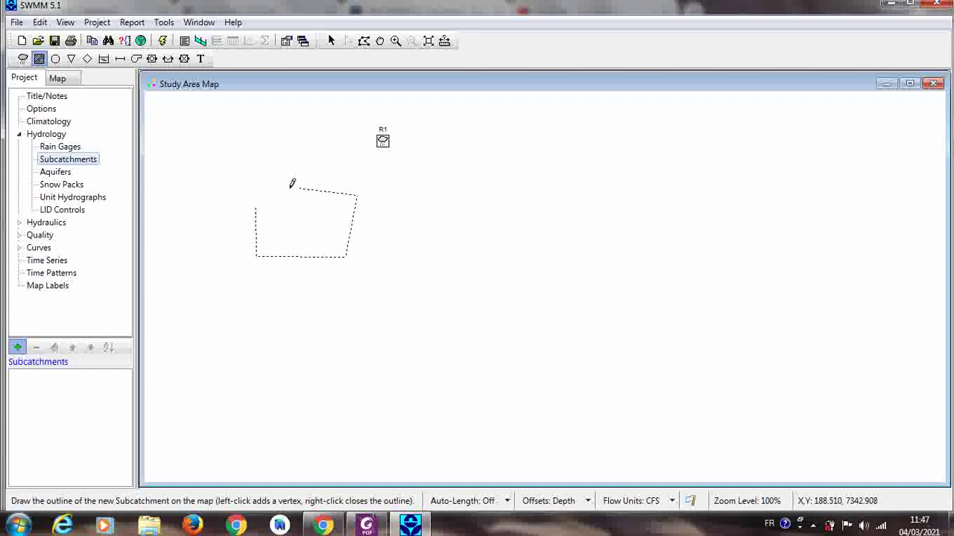
pyautogui.rightClick(257, 213)
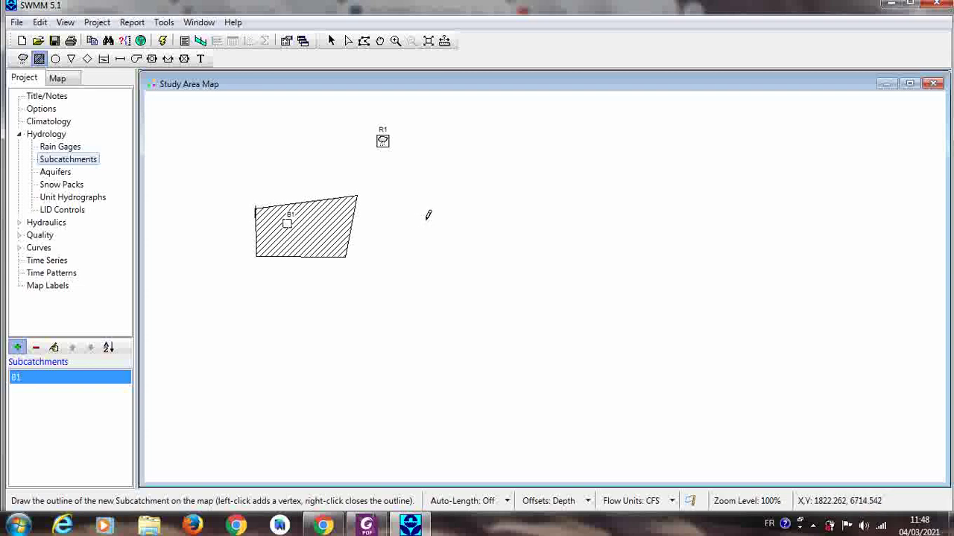
# Outline a second, narrower four-sided subcatchment on the other side of the rain gage from the first one
pyautogui.click(449, 185)
pyautogui.click(449, 245)
pyautogui.click(496, 244)
pyautogui.click(497, 177)
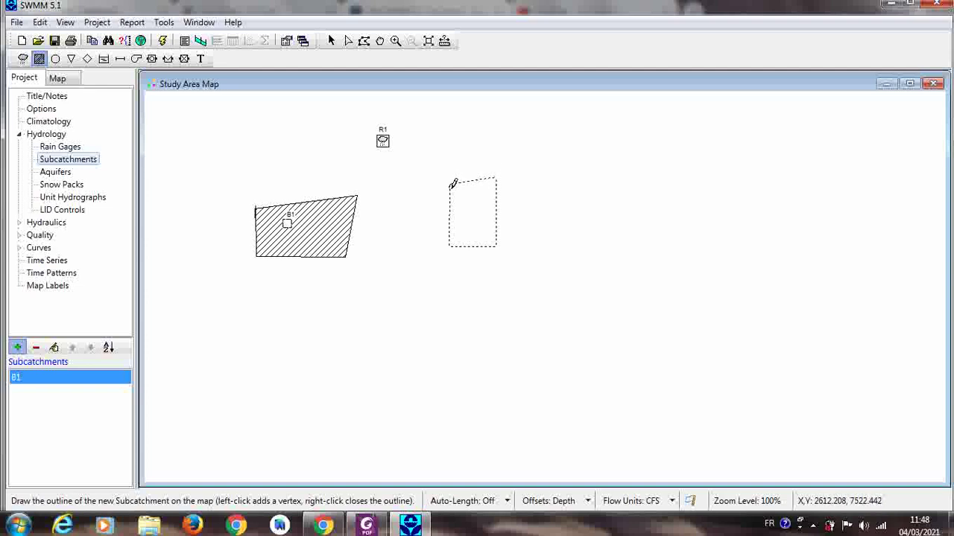
pyautogui.rightClick(452, 184)
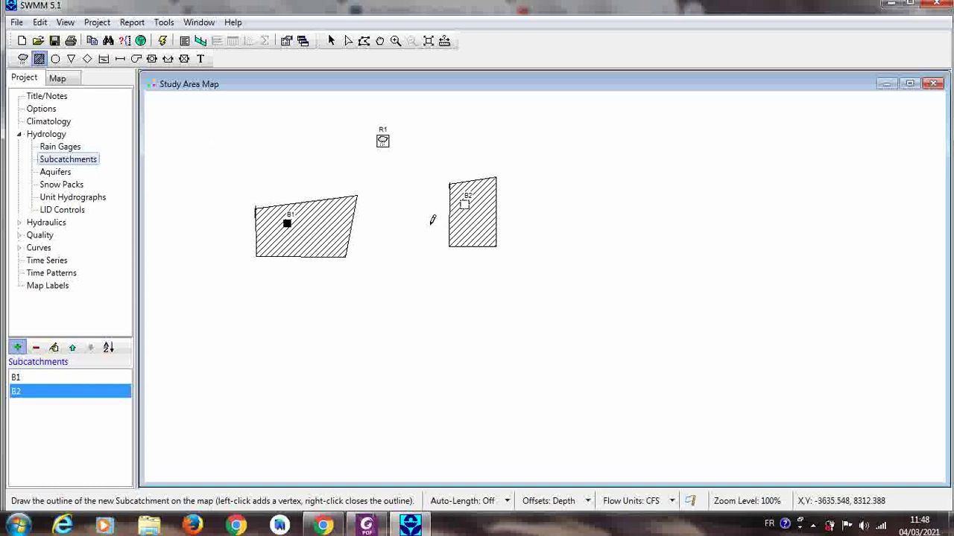
# Place five junctions, one above each subcatchment and three in a vertical line between and below them, plus an outfall beneath the lowest junction
pyautogui.click(56, 60)
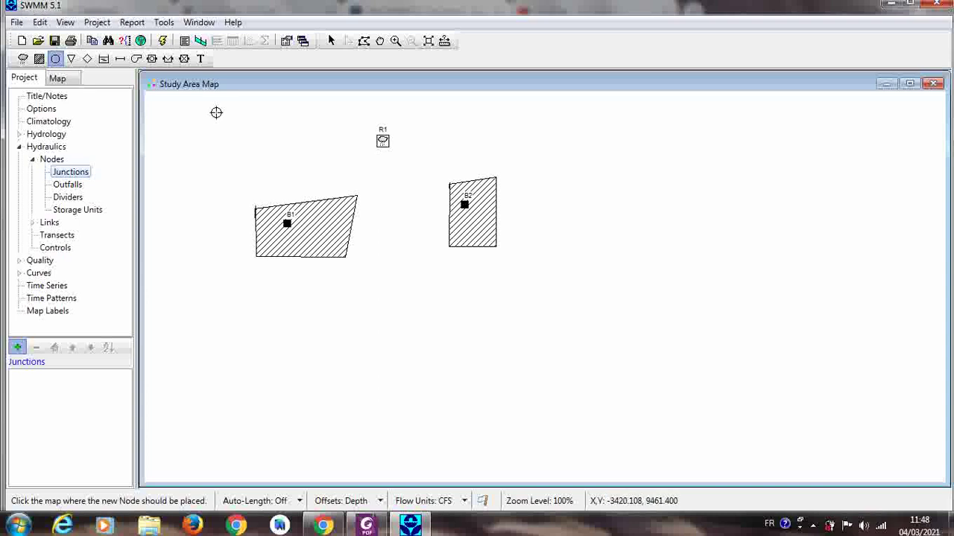
pyautogui.click(297, 172)
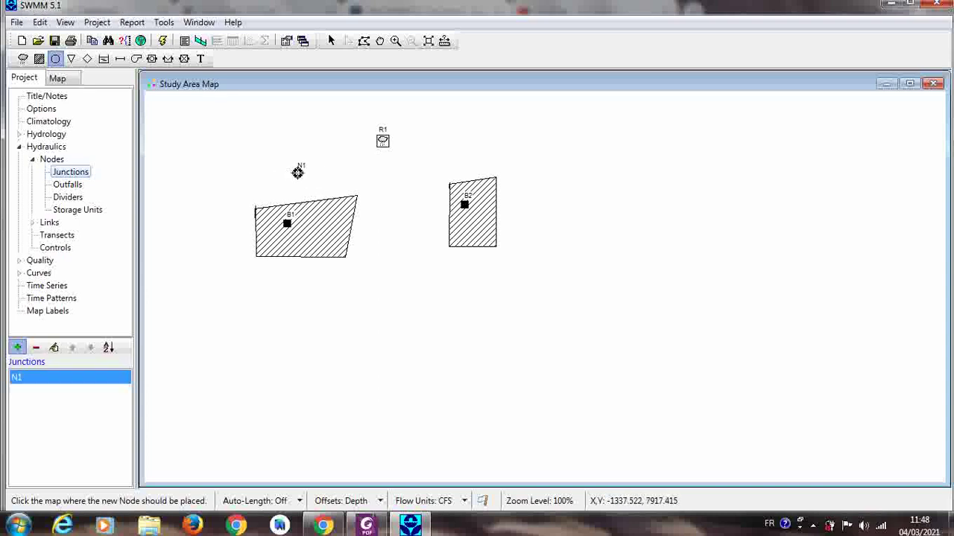
pyautogui.click(390, 173)
pyautogui.click(489, 154)
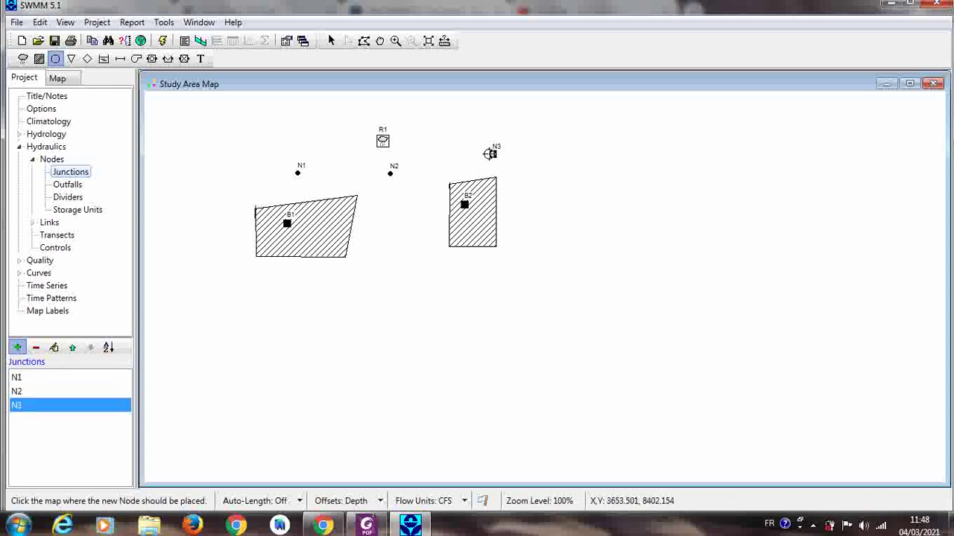
pyautogui.click(389, 225)
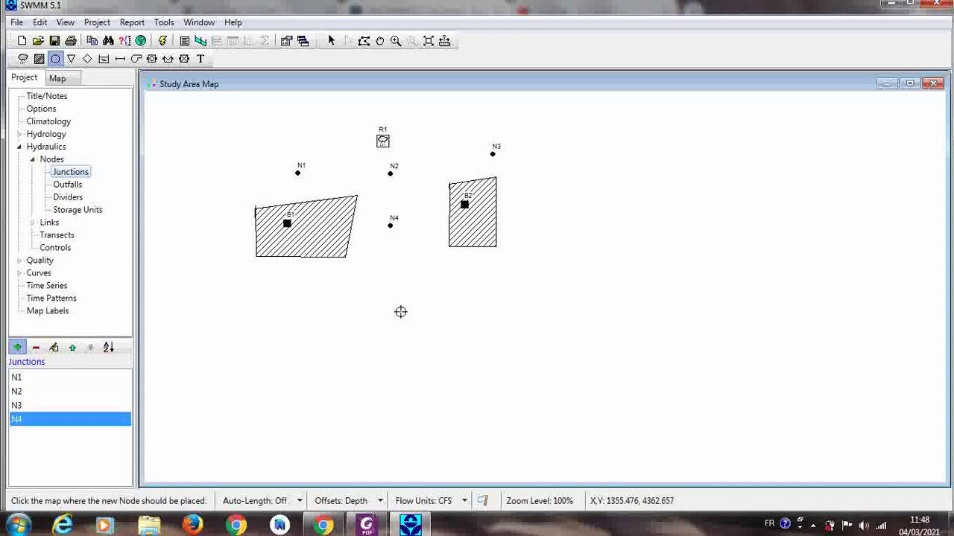
pyautogui.click(389, 299)
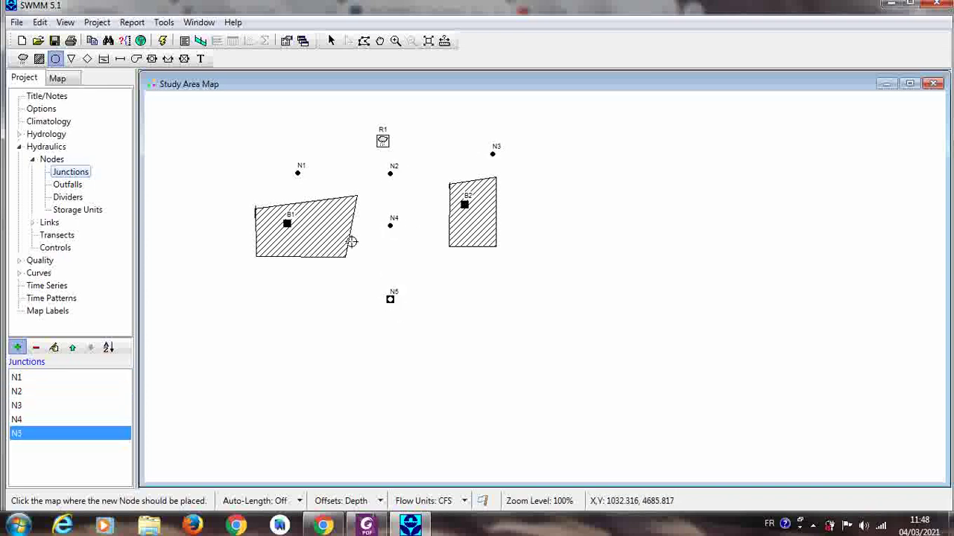
pyautogui.click(72, 59)
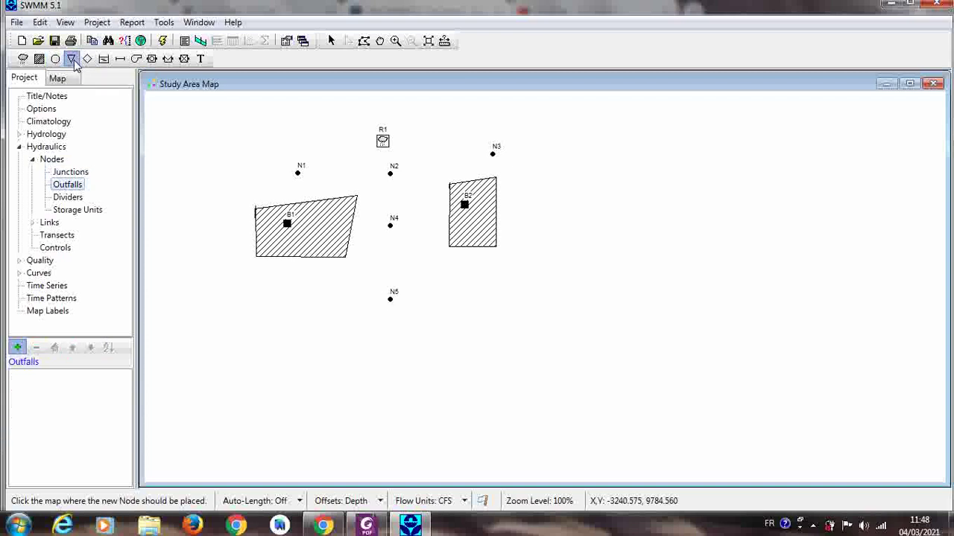
pyautogui.click(364, 358)
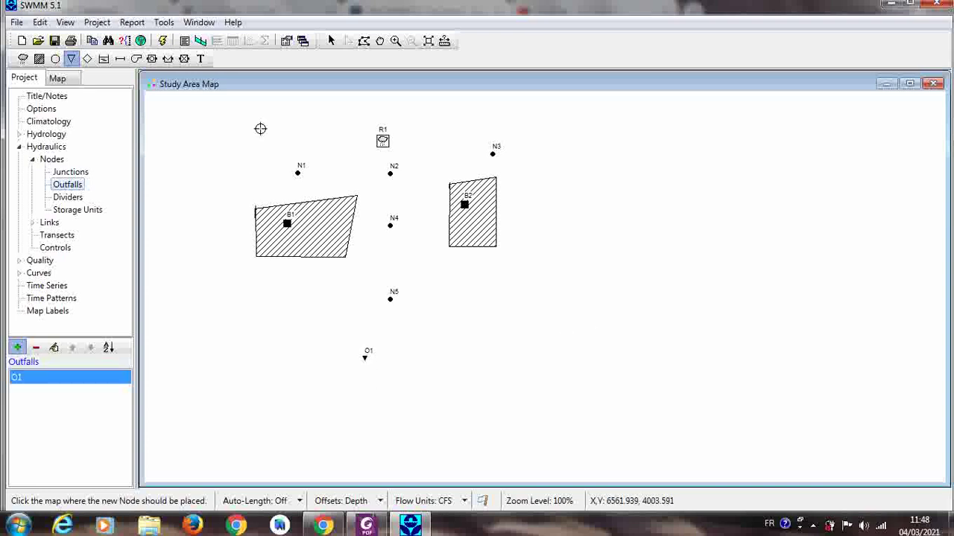